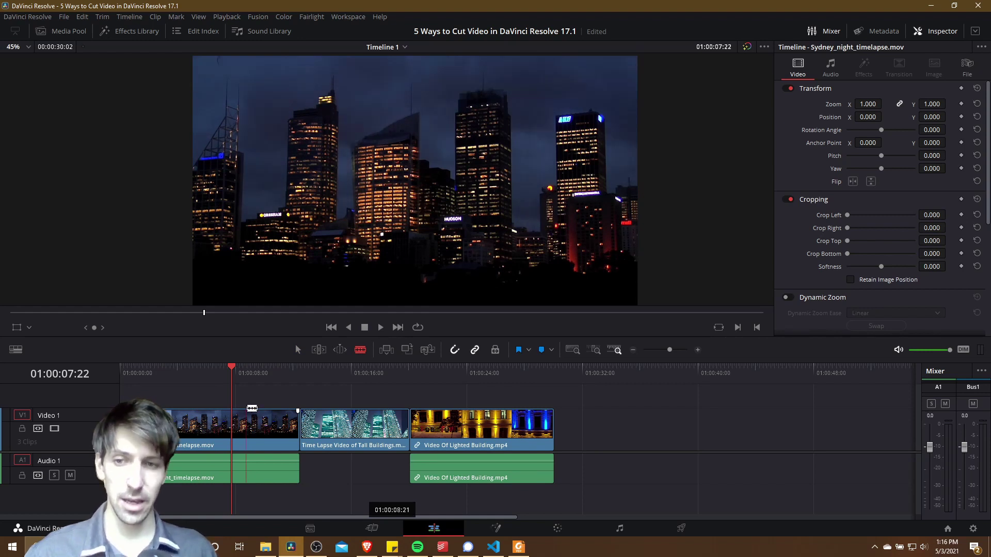
Blade the Sydney night timelapse clip at about 01:00:10:03, cutting both V1 and A1.
{"action": "left_click", "coordinate": [254, 414]}
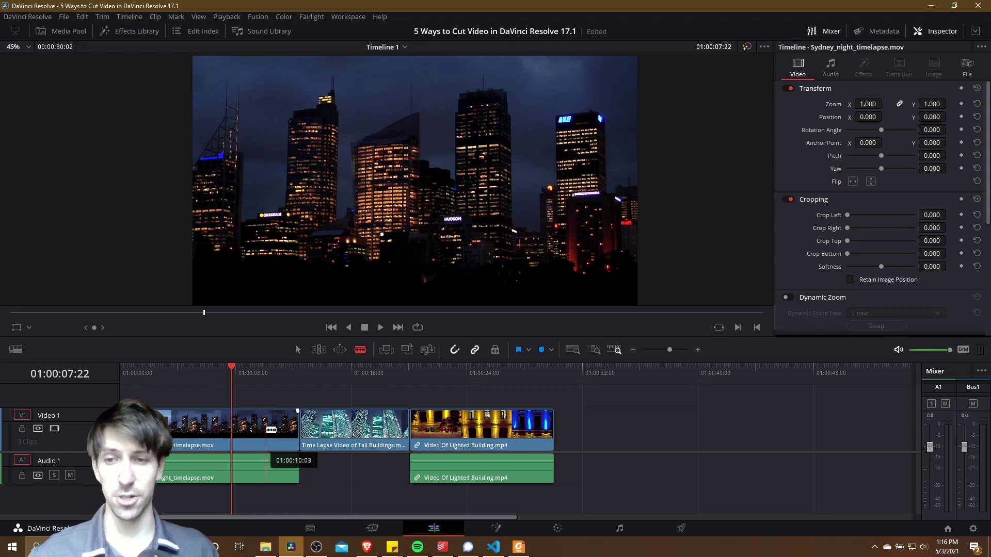
{"action": "left_click", "coordinate": [265, 430]}
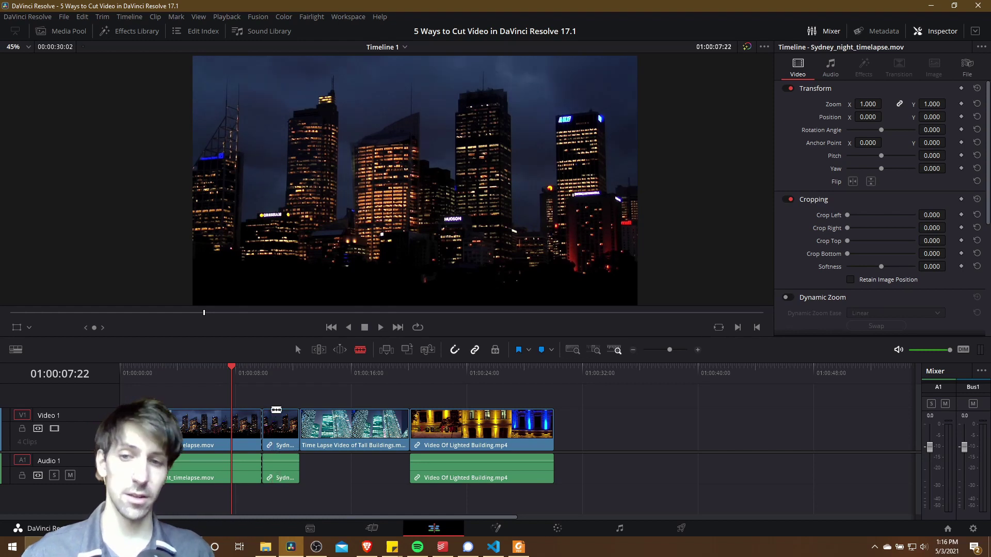
Turn off Linked Selection and make two video-only cuts in the Sydney clip.
{"action": "left_click", "coordinate": [472, 350]}
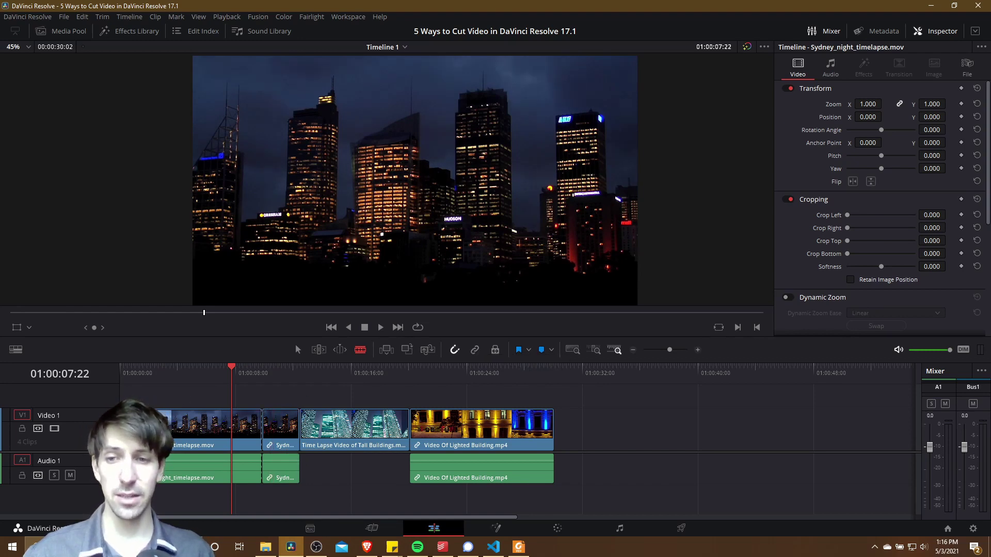
{"action": "left_click", "coordinate": [180, 426]}
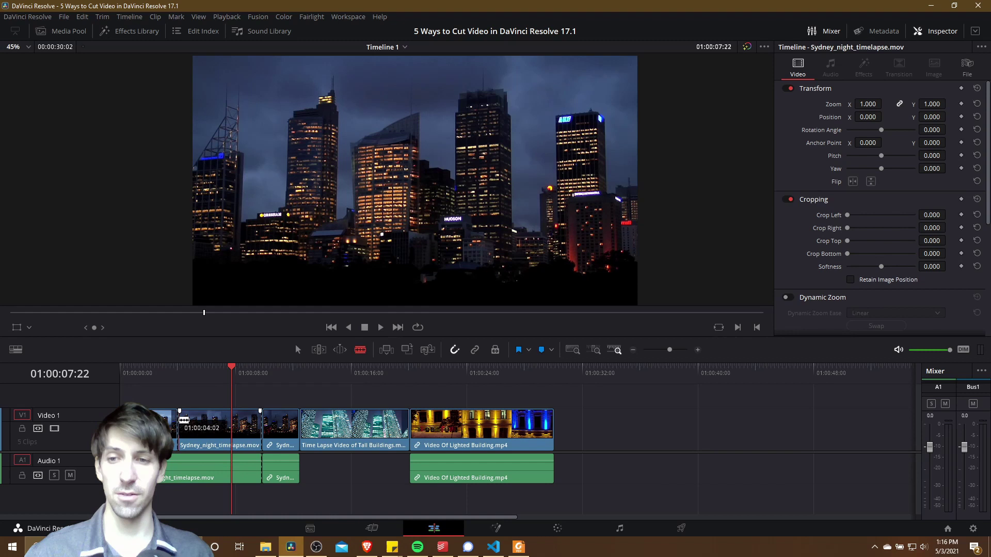
{"action": "left_click", "coordinate": [180, 423]}
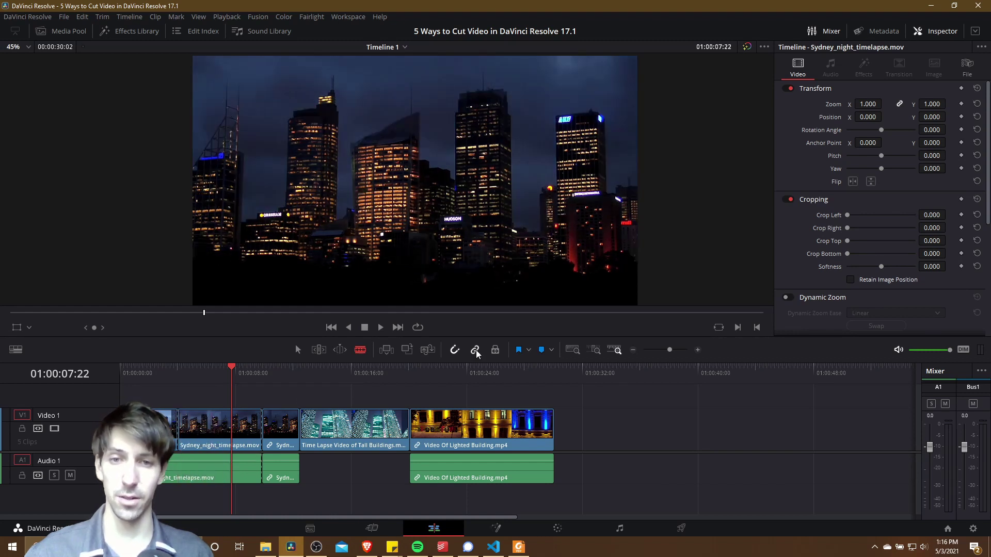
Preview the cuts from 01:00:06:08 and add another Sydney clip cut during playback.
{"action": "left_click", "coordinate": [210, 370]}
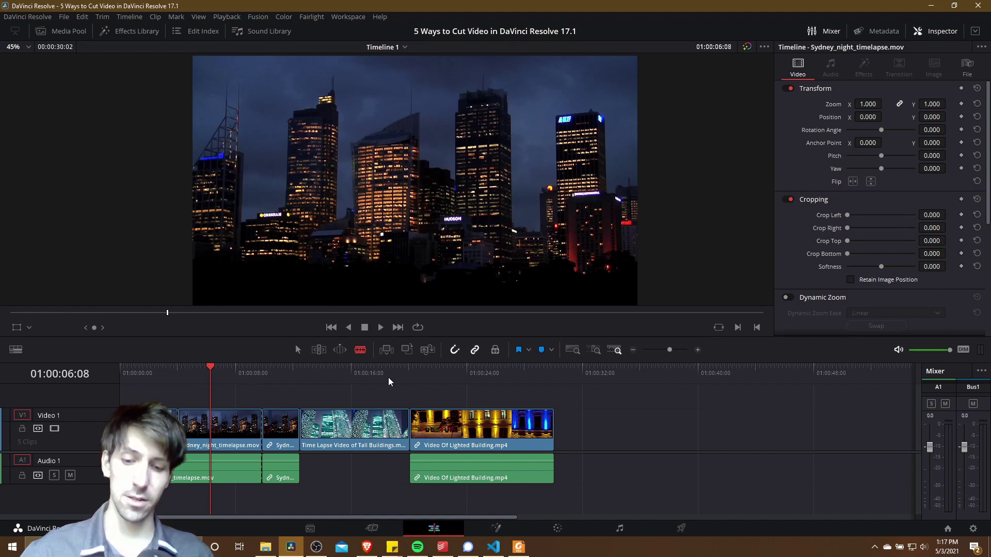
{"action": "left_click", "coordinate": [380, 328]}
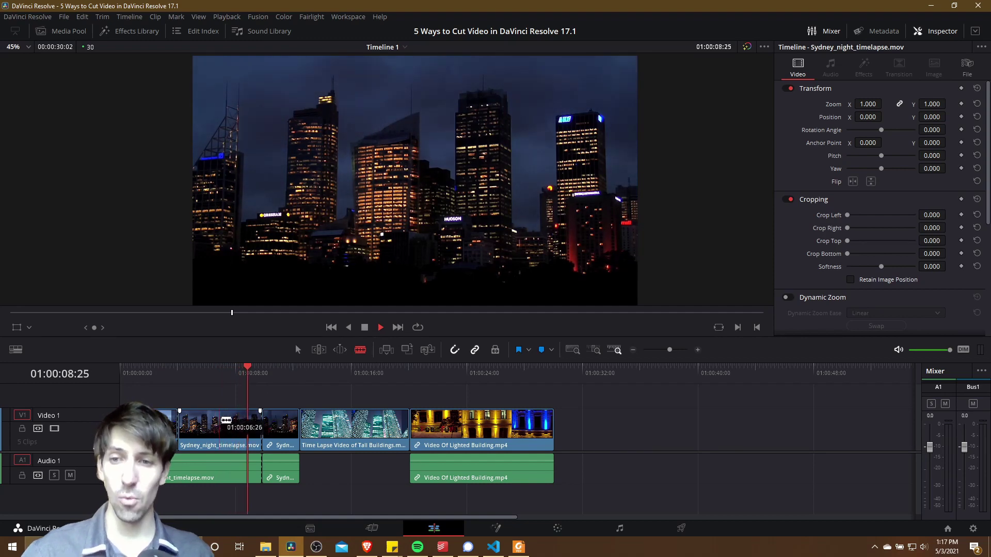
{"action": "left_click", "coordinate": [222, 421]}
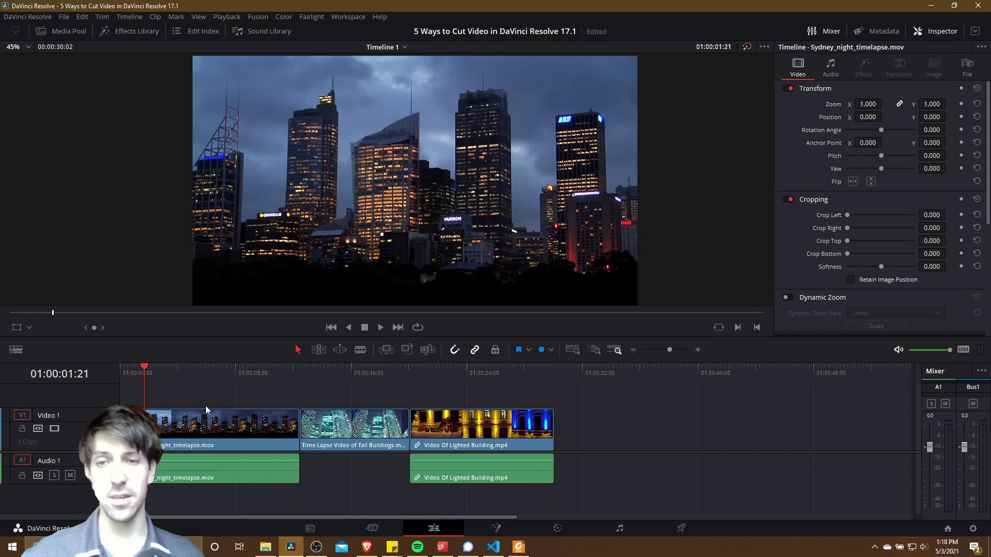
Split the Sydney clip twice during playback, then split the Time Lapse clip at 01:00:13:00.
{"action": "key", "text": "space"}
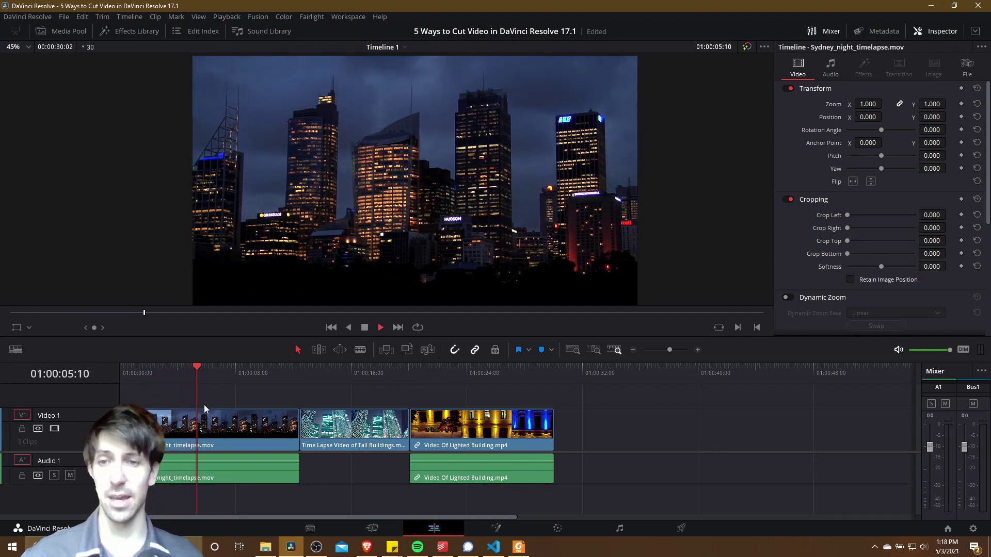
{"action": "key", "text": "ctrl+b"}
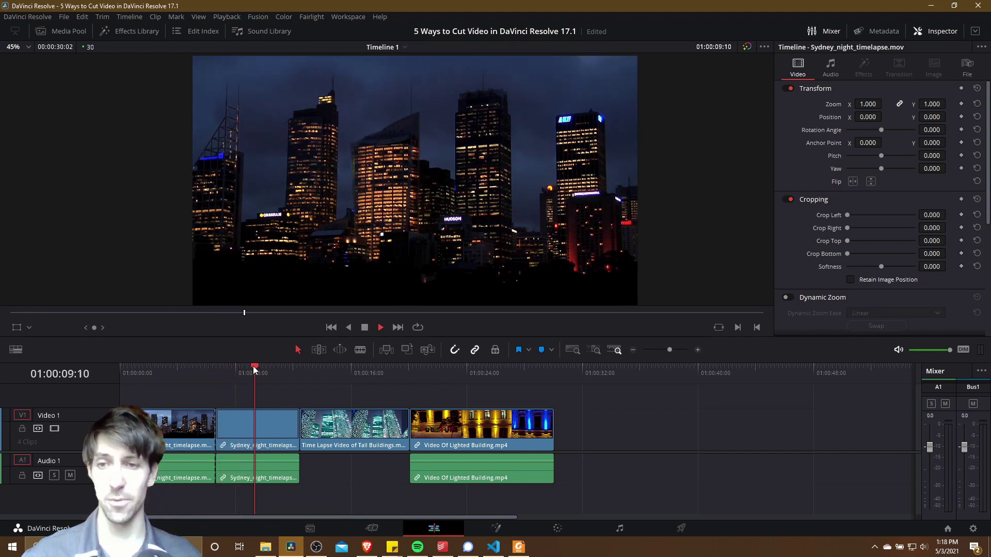
{"action": "key", "text": "ctrl+b"}
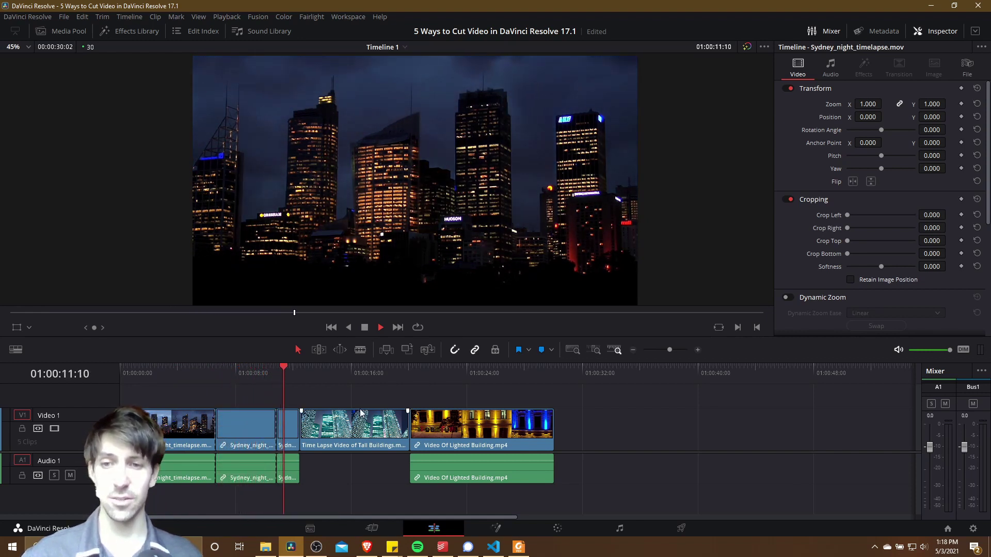
{"action": "key", "text": "space"}
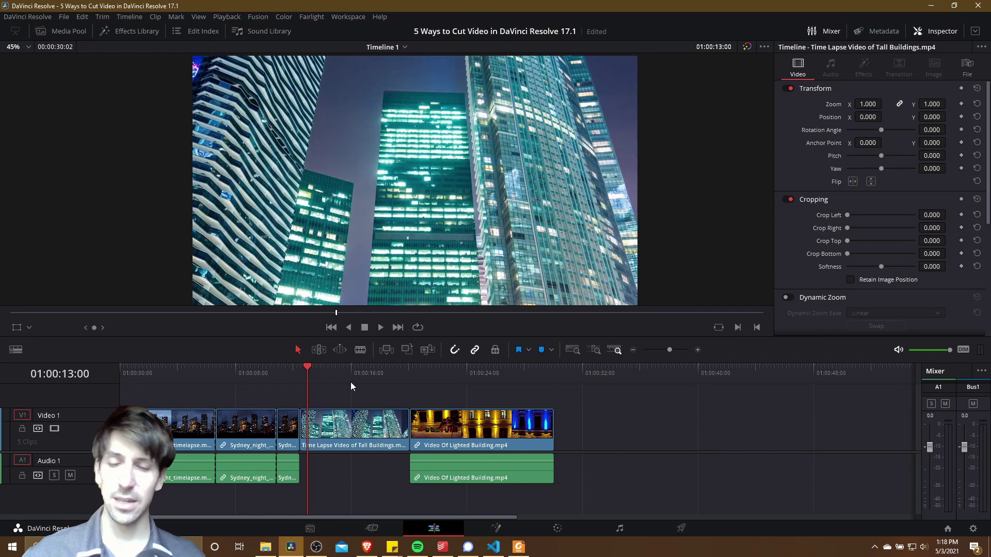
{"action": "key", "text": "ctrl+b"}
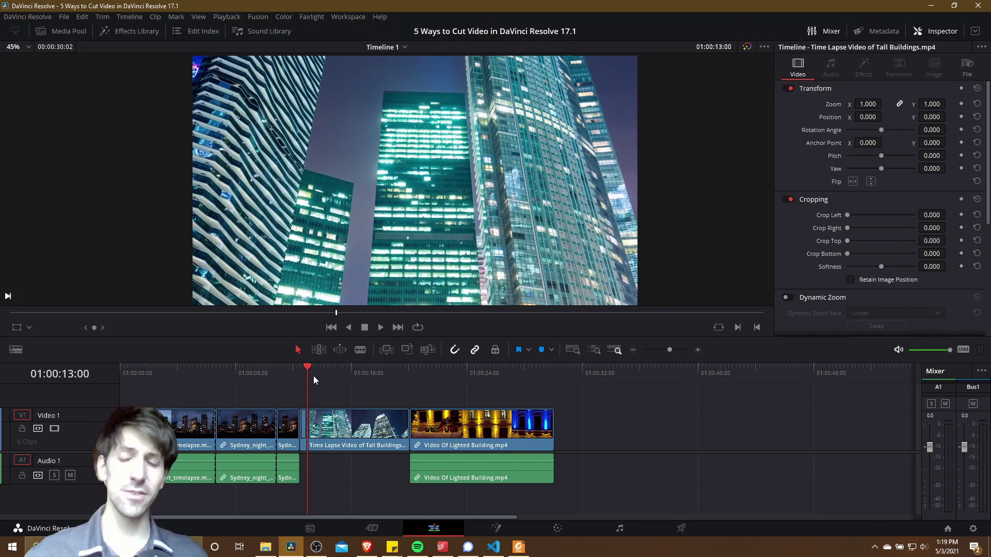
Split the Time Lapse clip again near 01:00:15:20 and 01:00:18:03, then save the project.
{"action": "left_click_drag", "start_coordinate": [306, 367], "coordinate": [354, 371]}
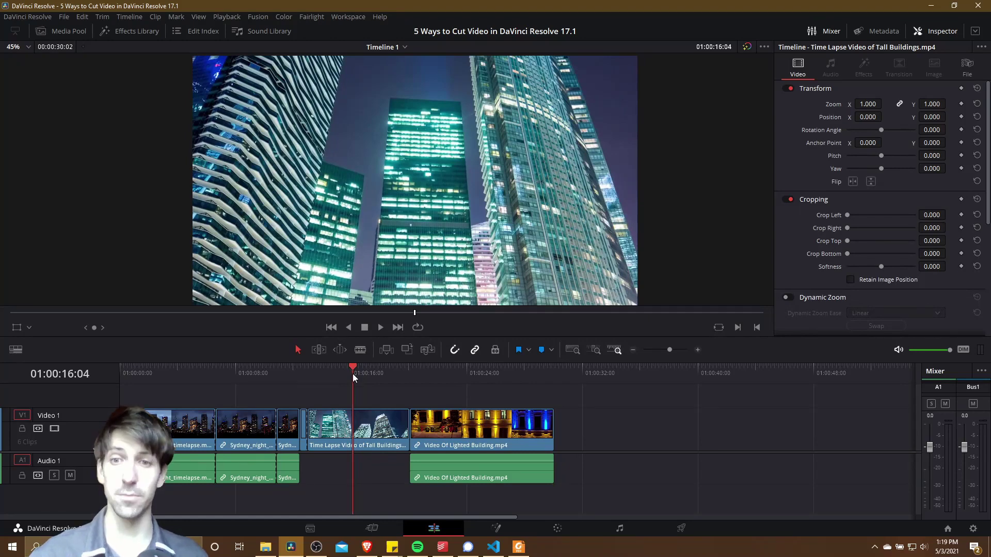
{"action": "key", "text": "ctrl+b"}
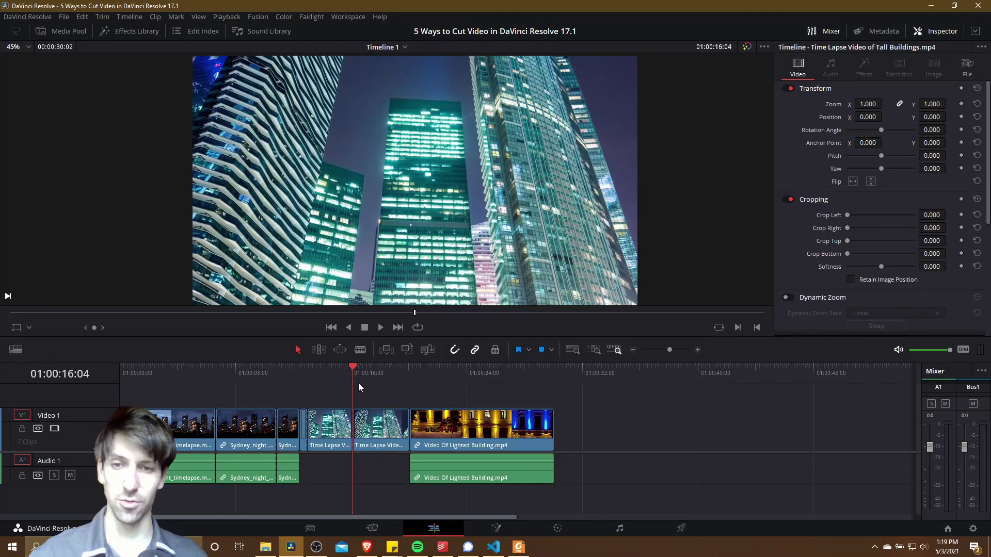
{"action": "left_click_drag", "start_coordinate": [358, 383], "coordinate": [382, 377]}
{"action": "key", "text": "ctrl+b"}
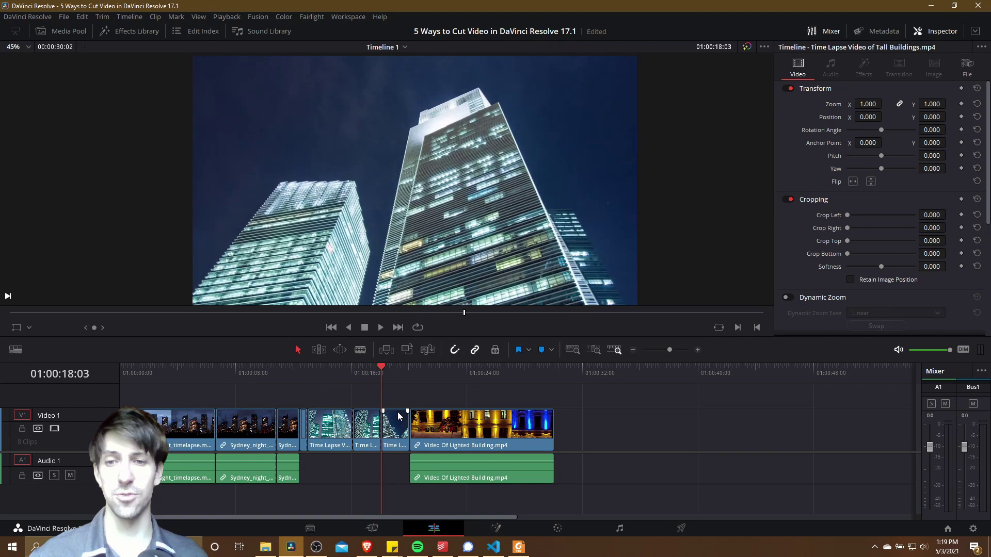
{"action": "key", "text": "ctrl+s"}
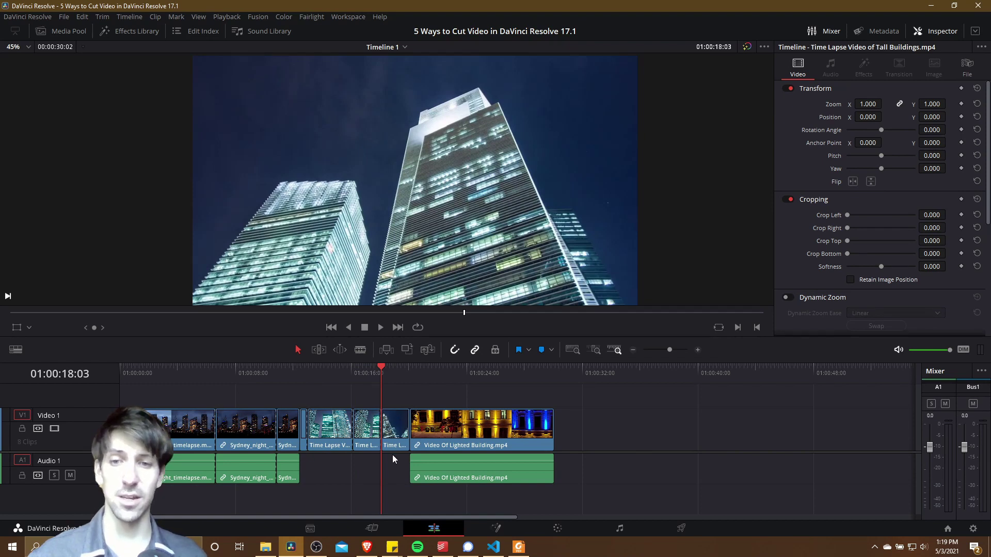
On the Cut page, scrub back to 01:00:13:27 and split the clip there with Ctrl+B.
{"action": "left_click", "coordinate": [380, 525]}
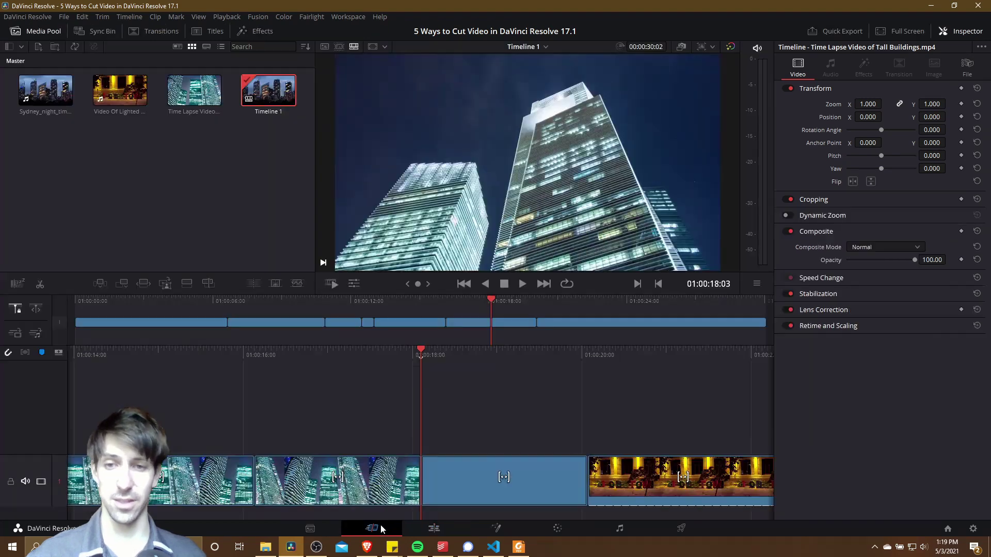
{"action": "left_click_drag", "start_coordinate": [417, 355], "coordinate": [496, 362]}
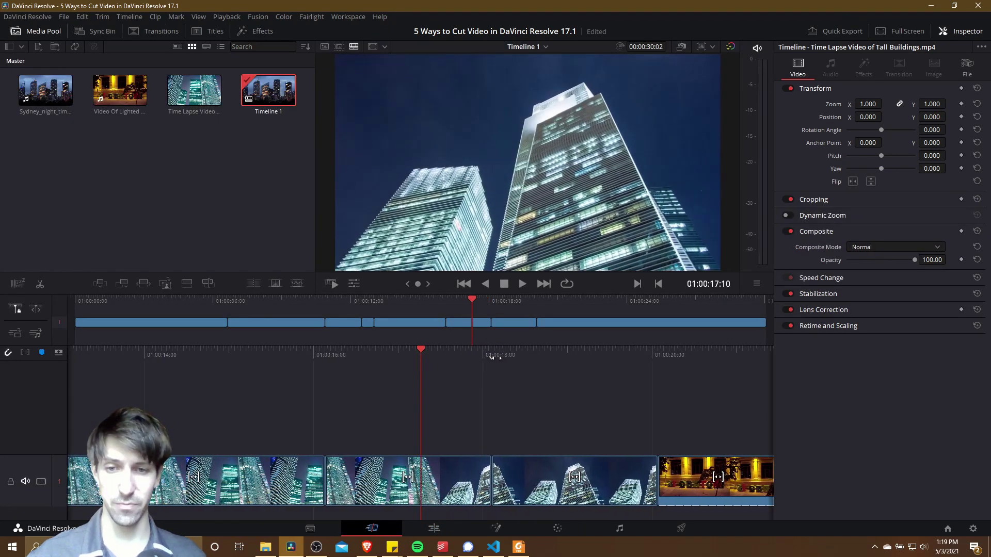
{"action": "left_click_drag", "start_coordinate": [405, 368], "coordinate": [509, 356]}
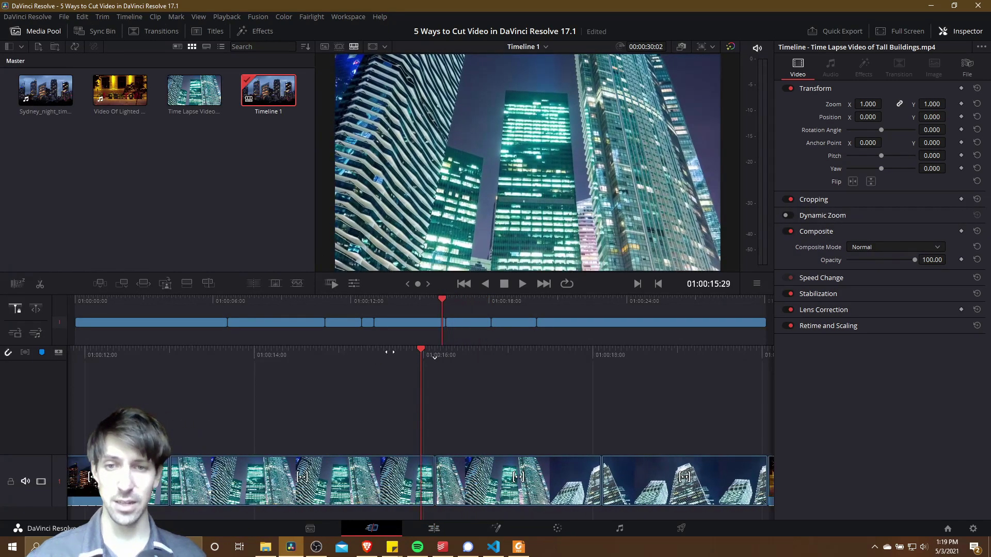
{"action": "left_click_drag", "start_coordinate": [398, 349], "coordinate": [507, 354]}
{"action": "left_click_drag", "start_coordinate": [408, 358], "coordinate": [463, 360]}
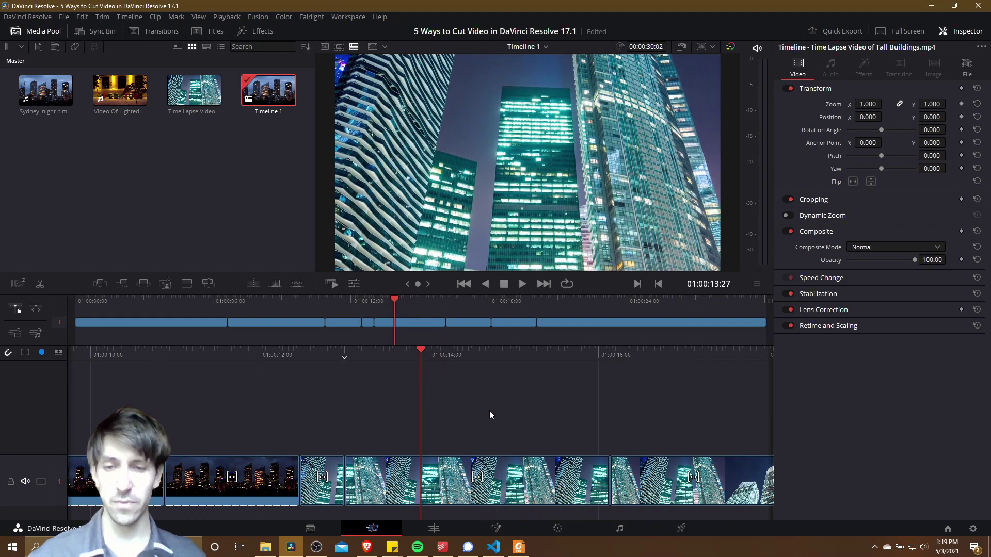
{"action": "key", "text": "ctrl+b"}
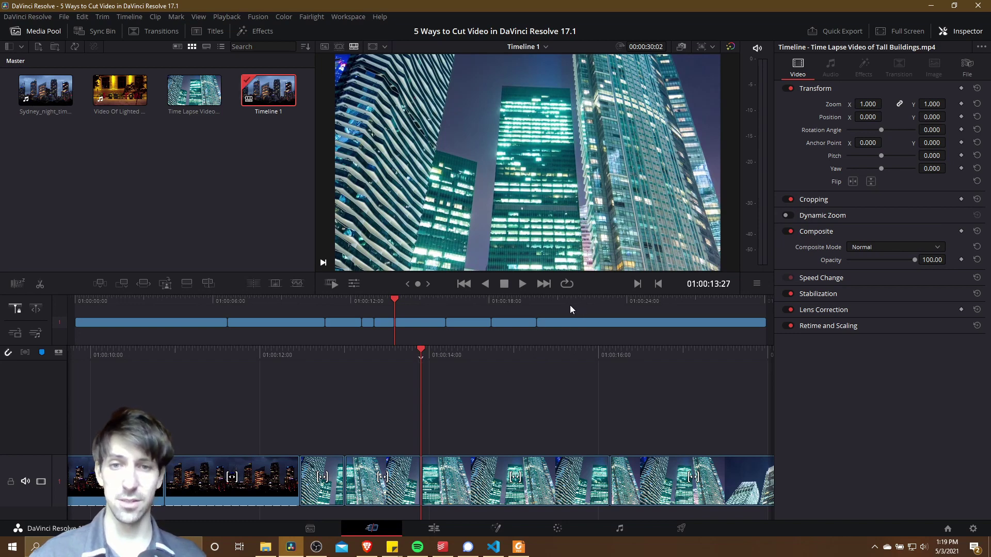
Split the lighted building clip at 01:00:26:11 and play back from the new cut.
{"action": "left_click", "coordinate": [614, 302]}
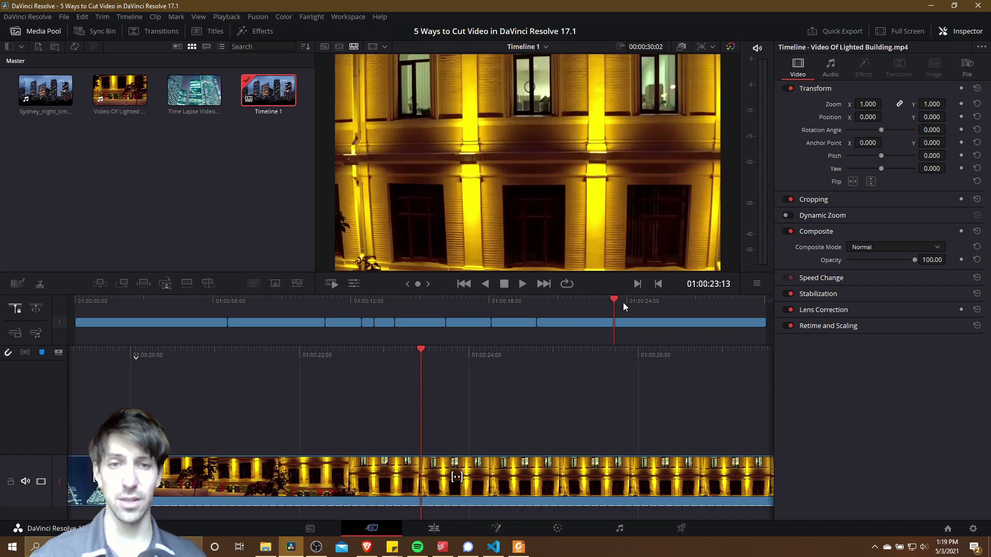
{"action": "left_click", "coordinate": [682, 301]}
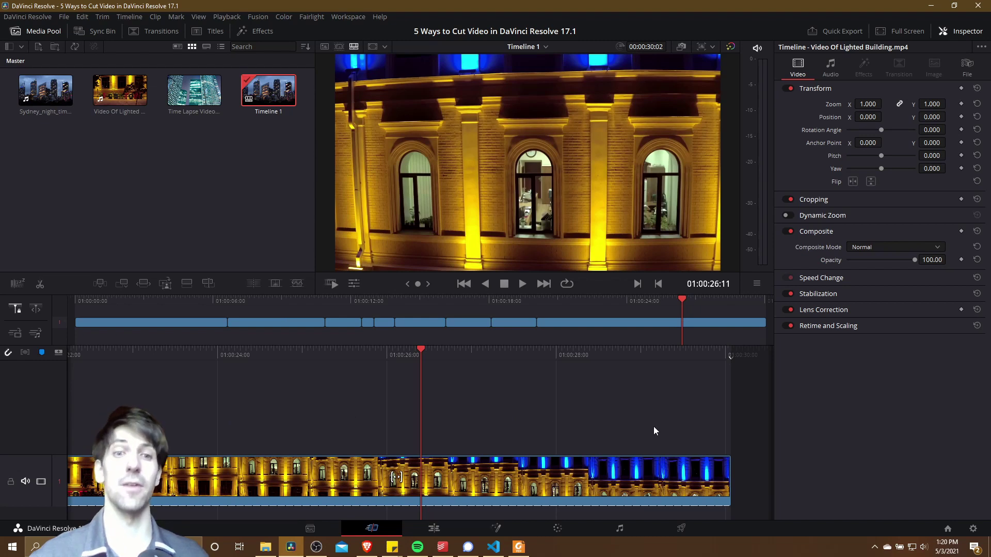
{"action": "key", "text": "ctrl+b"}
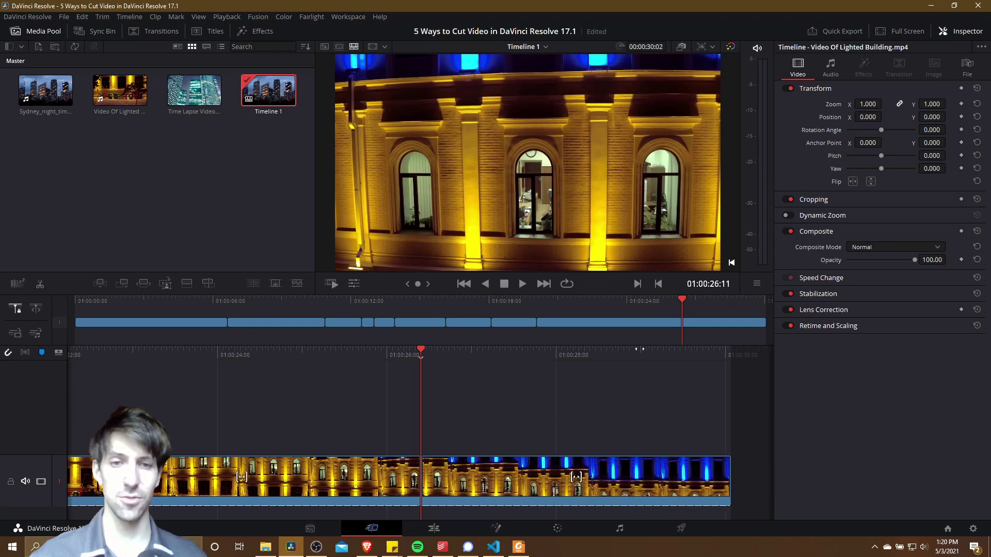
{"action": "key", "text": "space"}
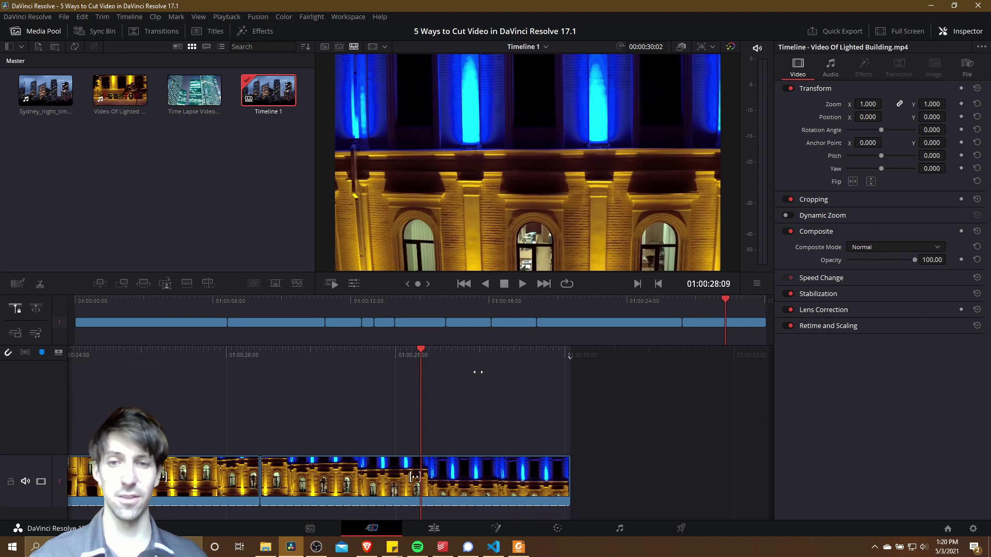
{"action": "key", "text": "space"}
{"action": "key", "text": "j"}
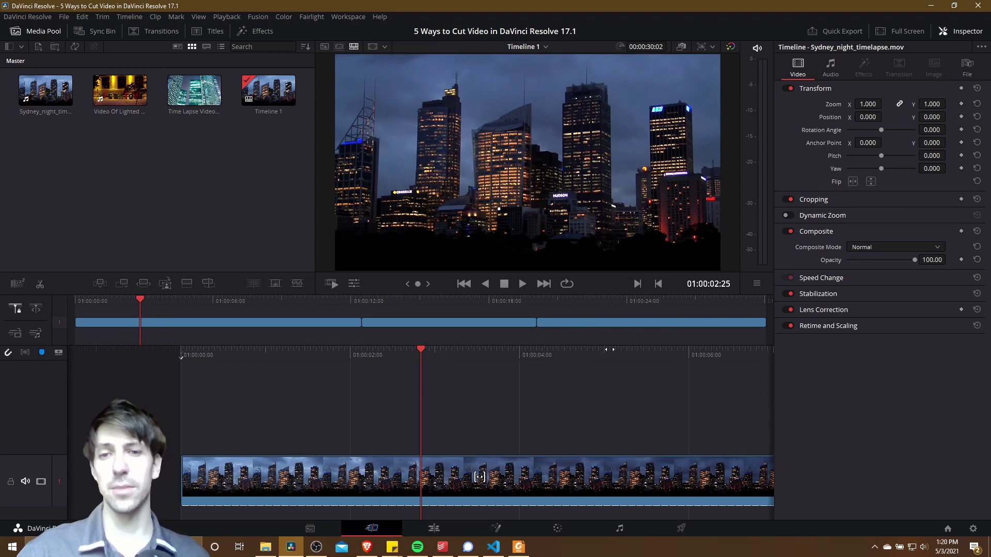
Split the Sydney clip at the playhead, then again about six seconds in.
{"action": "left_click", "coordinate": [40, 285]}
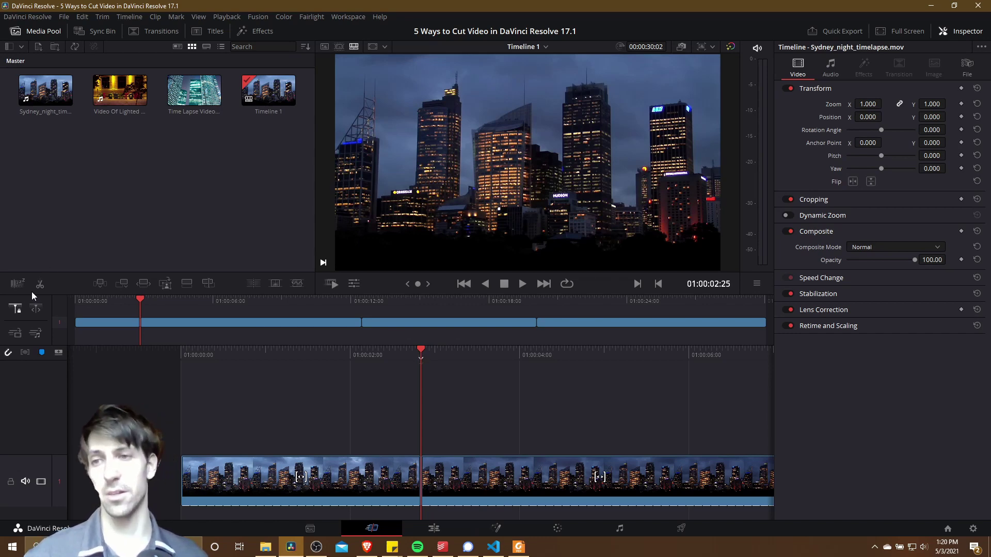
{"action": "left_click_drag", "start_coordinate": [683, 362], "coordinate": [263, 360]}
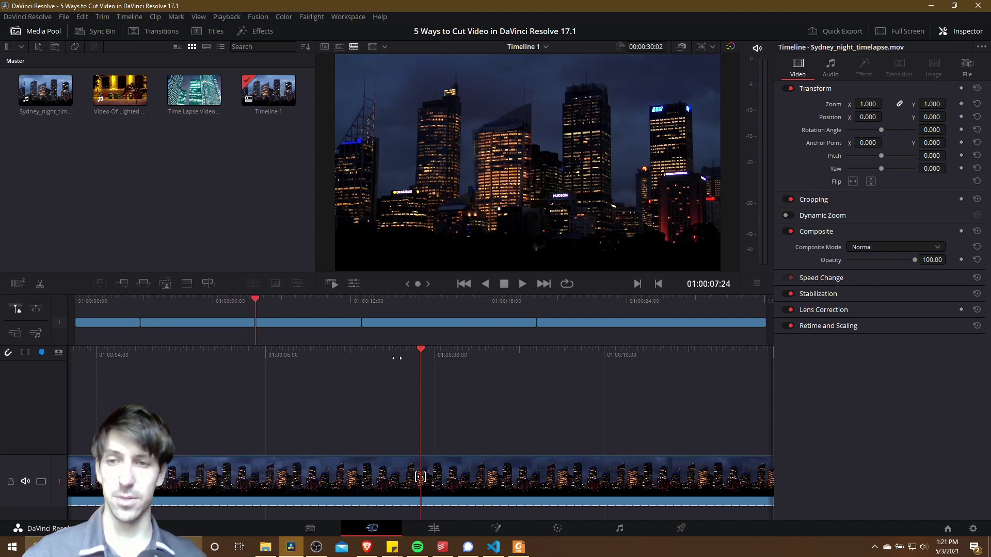
{"action": "left_click", "coordinate": [39, 285]}
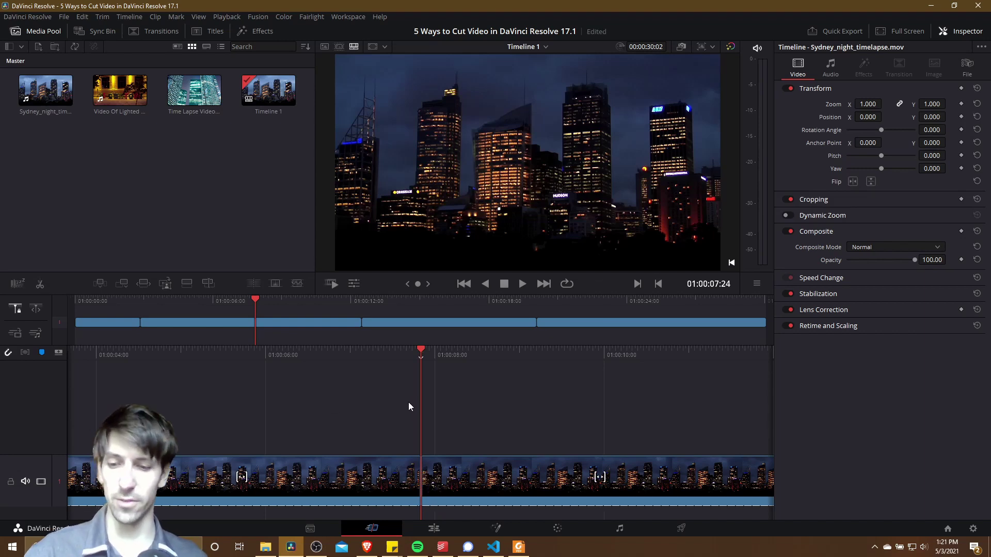
Split clips during playback near 01:00:12, 01:00:14 and 01:00:15, then go to the Edit page.
{"action": "key", "text": "space"}
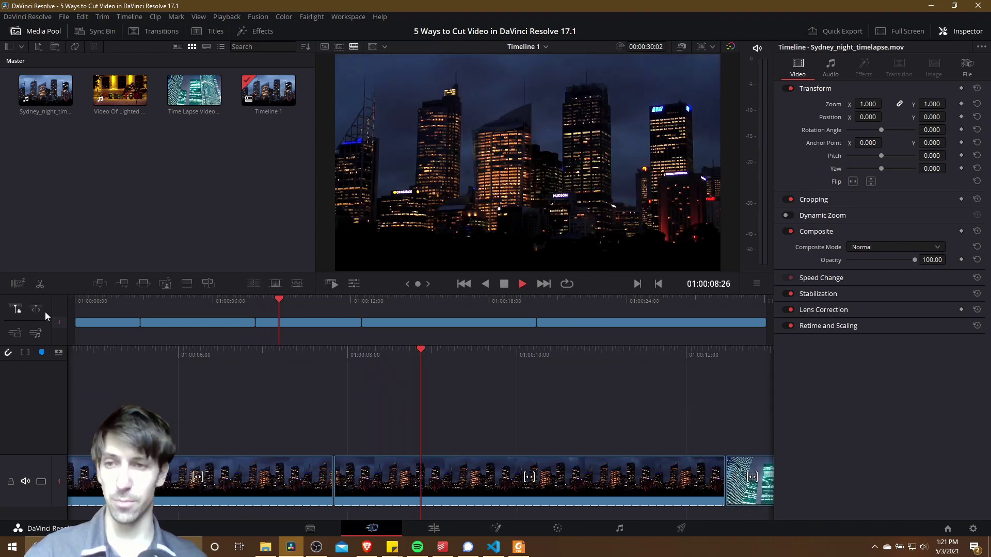
{"action": "left_click", "coordinate": [40, 286]}
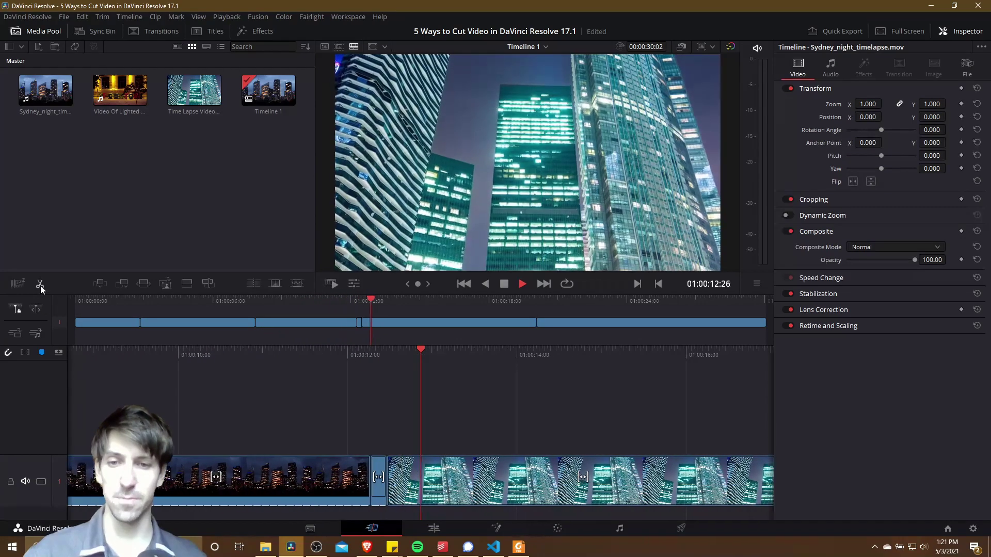
{"action": "left_click", "coordinate": [40, 286]}
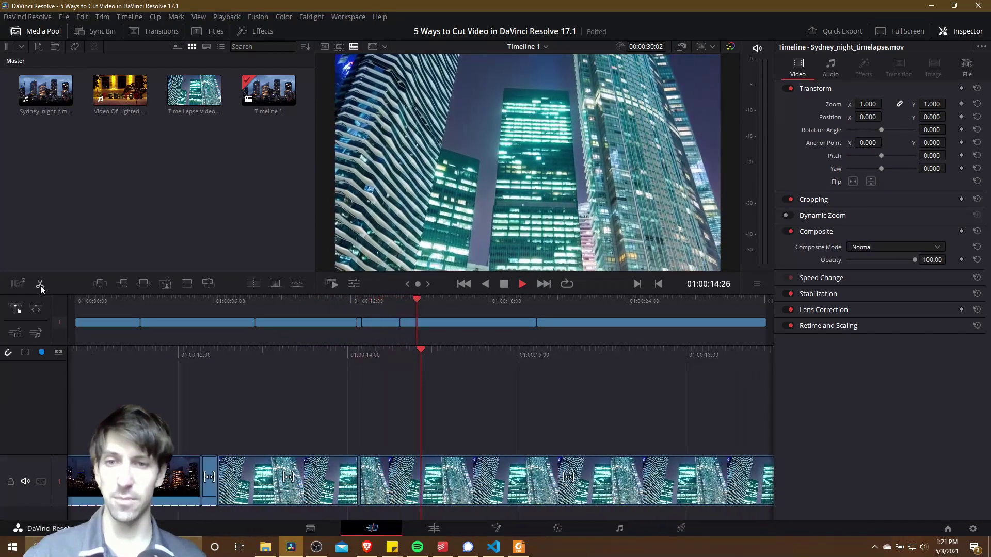
{"action": "left_click", "coordinate": [40, 286]}
{"action": "key", "text": "space"}
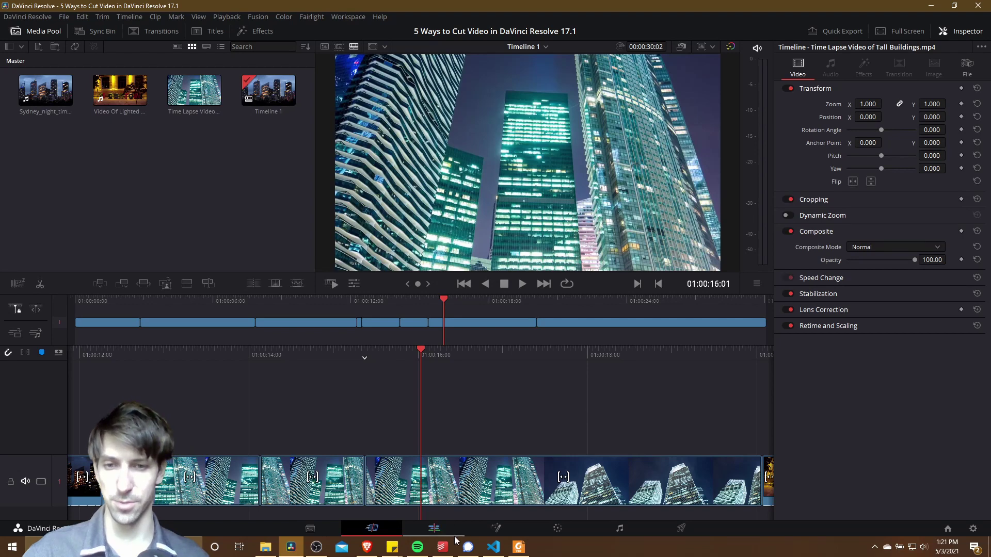
{"action": "key", "text": "shift+4"}
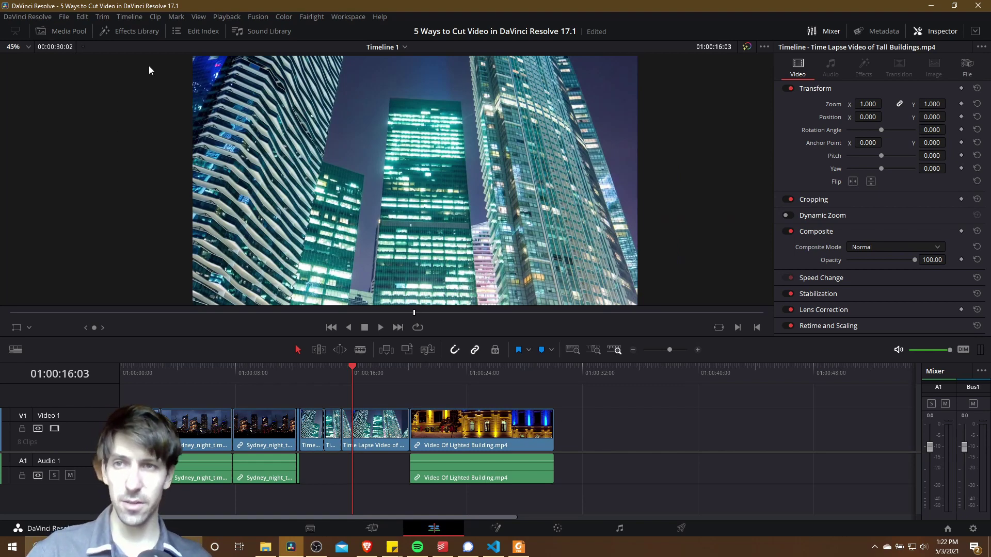
Open the Mark menu to show Mark In, Mark Out and Clear In and Out.
{"action": "left_click", "coordinate": [175, 17]}
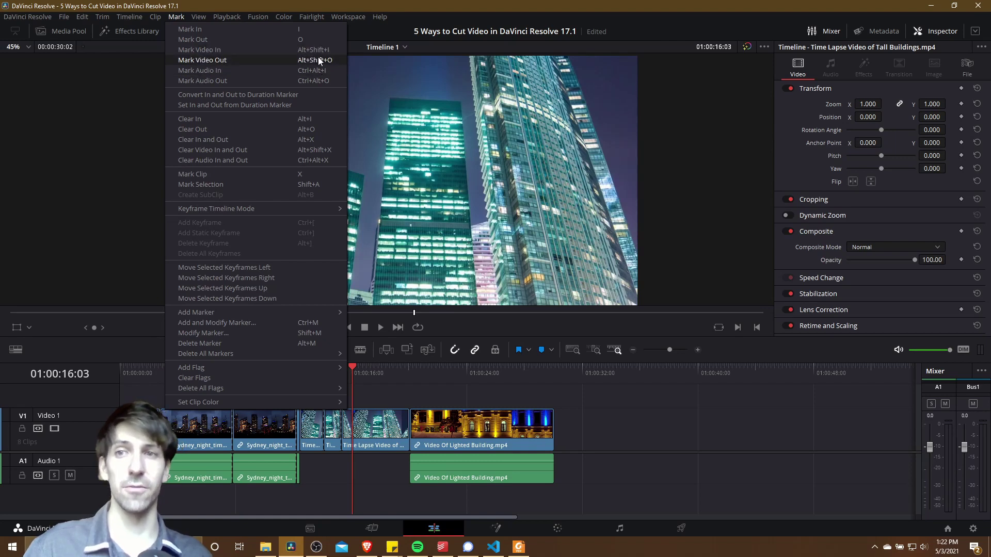
Mark a 00:00:05:23 in/out range ending at 01:00:28:00 inside the Lighted Building clip.
{"action": "left_click", "coordinate": [176, 17]}
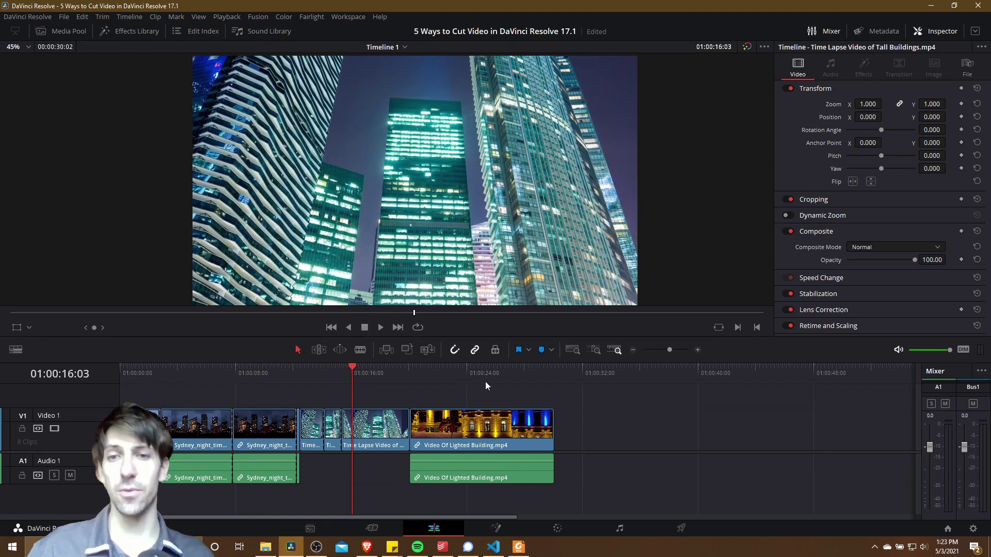
{"action": "left_click", "coordinate": [443, 373]}
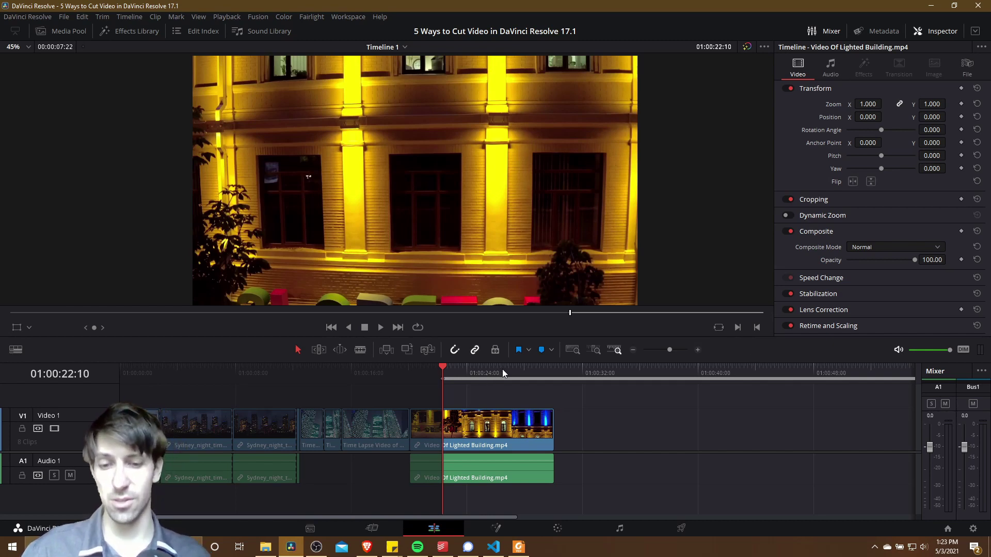
{"action": "left_click_drag", "start_coordinate": [504, 370], "coordinate": [513, 370]}
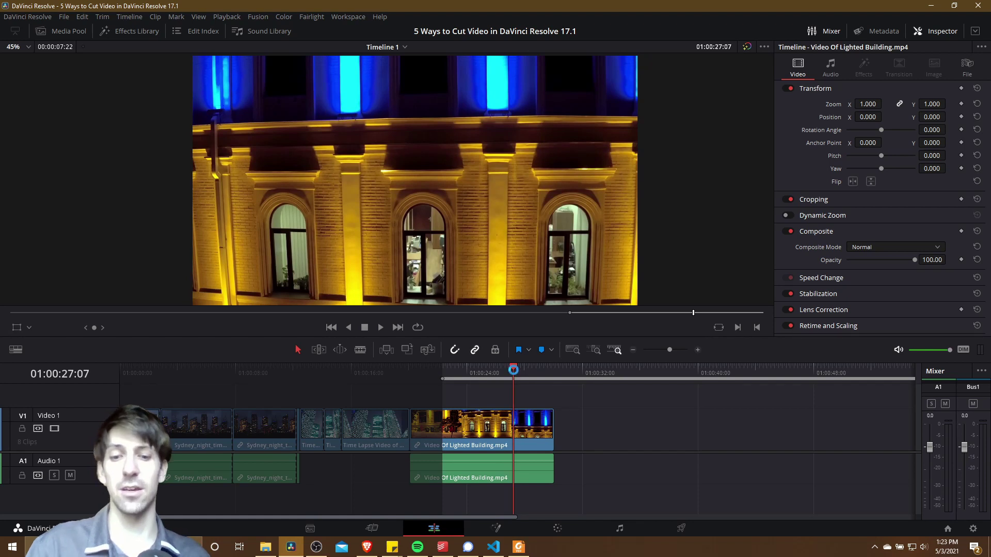
{"action": "key", "text": "o"}
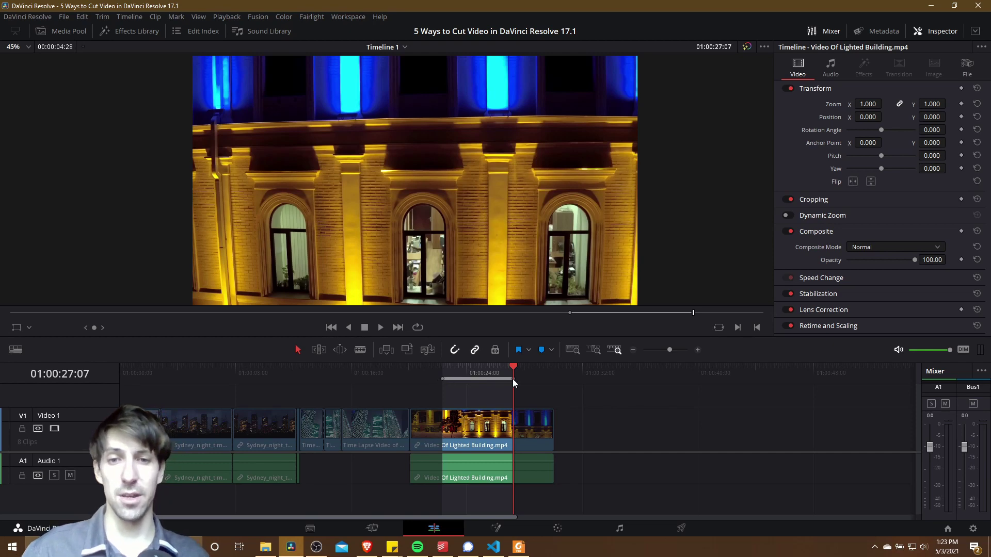
{"action": "left_click", "coordinate": [494, 370]}
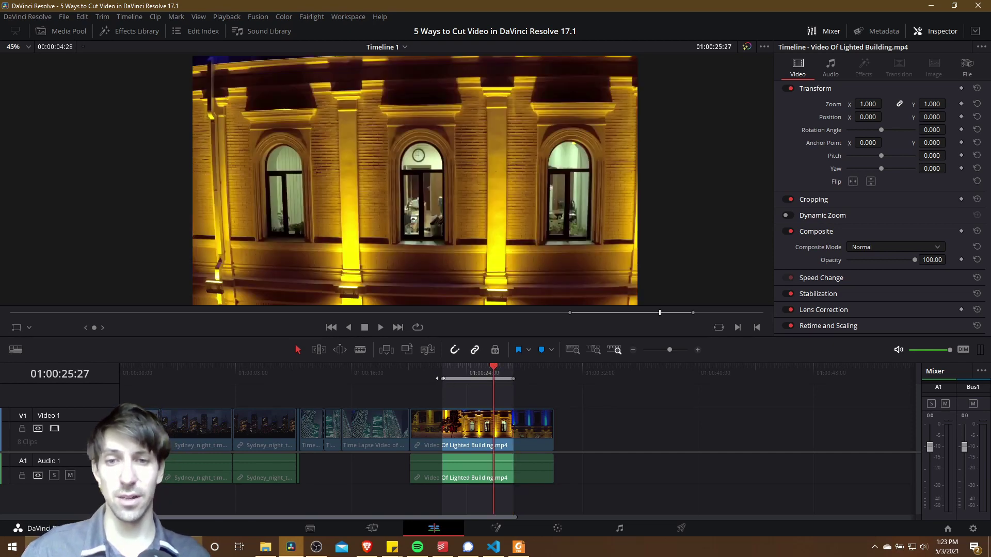
{"action": "mouse_move", "coordinate": [445, 380]}
{"action": "left_mouse_down"}
{"action": "mouse_move", "coordinate": [430, 379]}
{"action": "mouse_move", "coordinate": [442, 379]}
{"action": "left_mouse_up"}
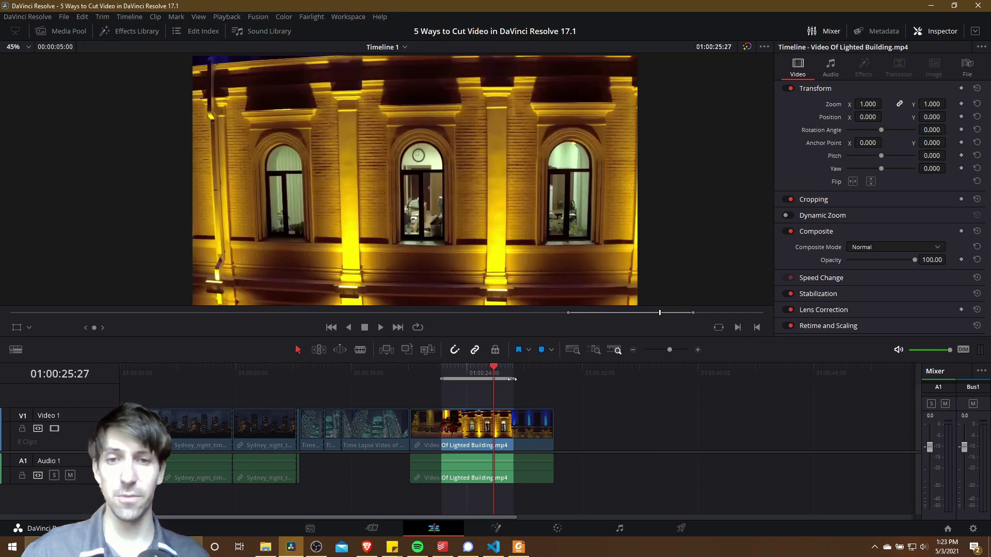
{"action": "left_click_drag", "start_coordinate": [513, 379], "coordinate": [527, 380]}
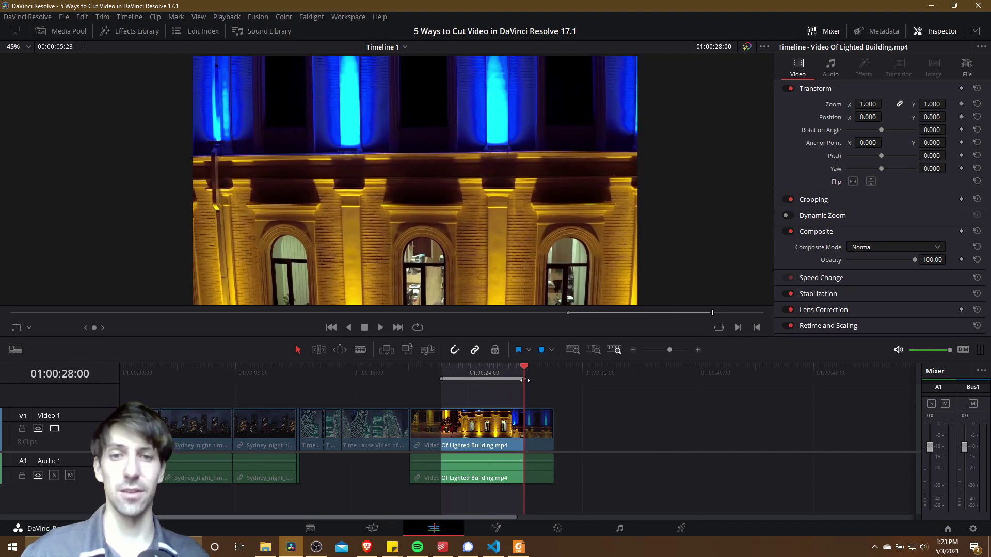
{"action": "key", "text": "/"}
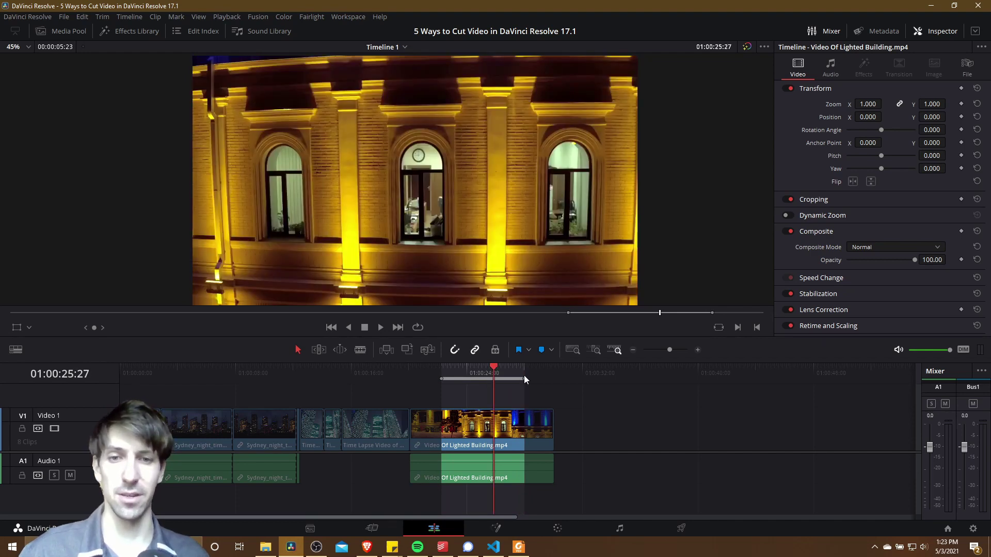
Lift the marked 00:00:05:23 range from the Lighted Building clip with Backspace, leaving a gap.
{"action": "left_click", "coordinate": [175, 17]}
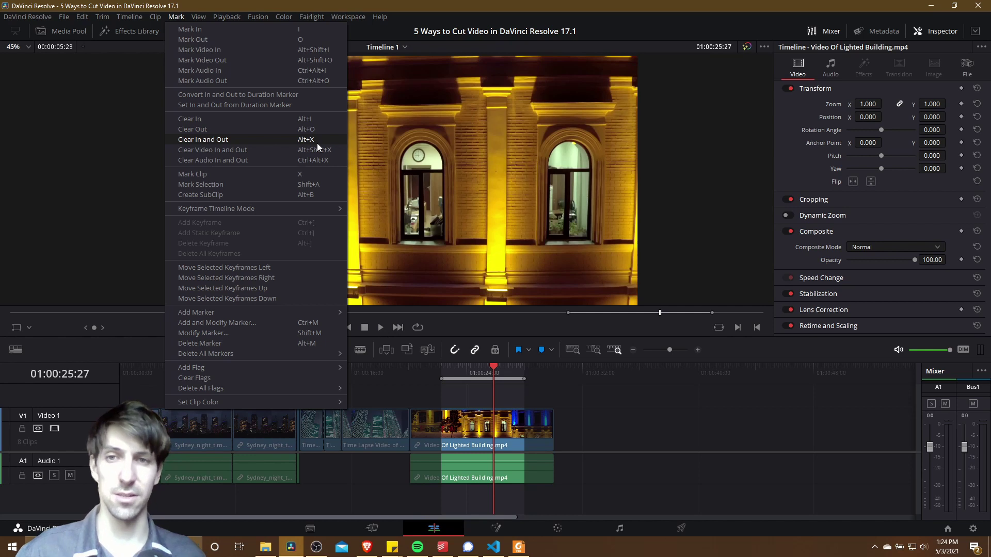
{"action": "left_click", "coordinate": [558, 388]}
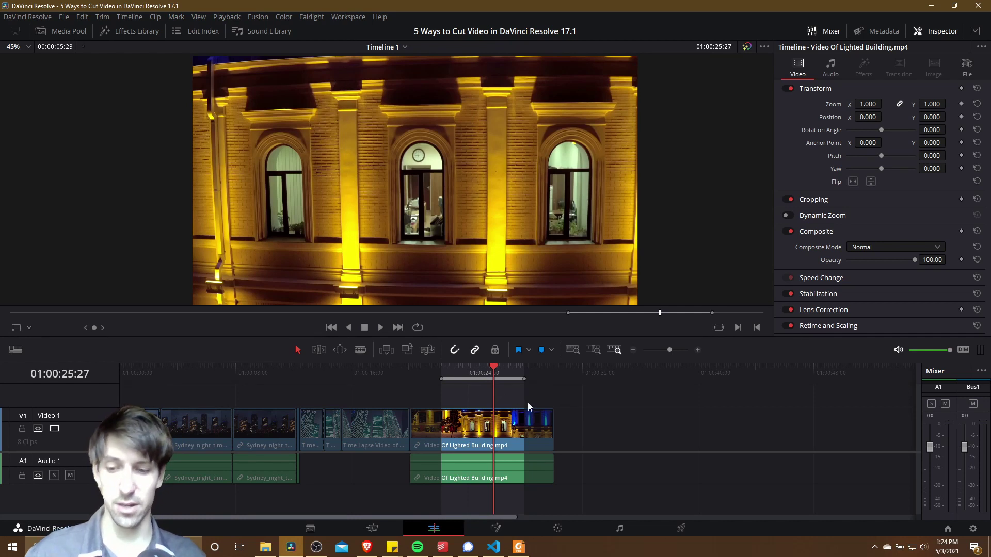
{"action": "key", "text": "BackSpace"}
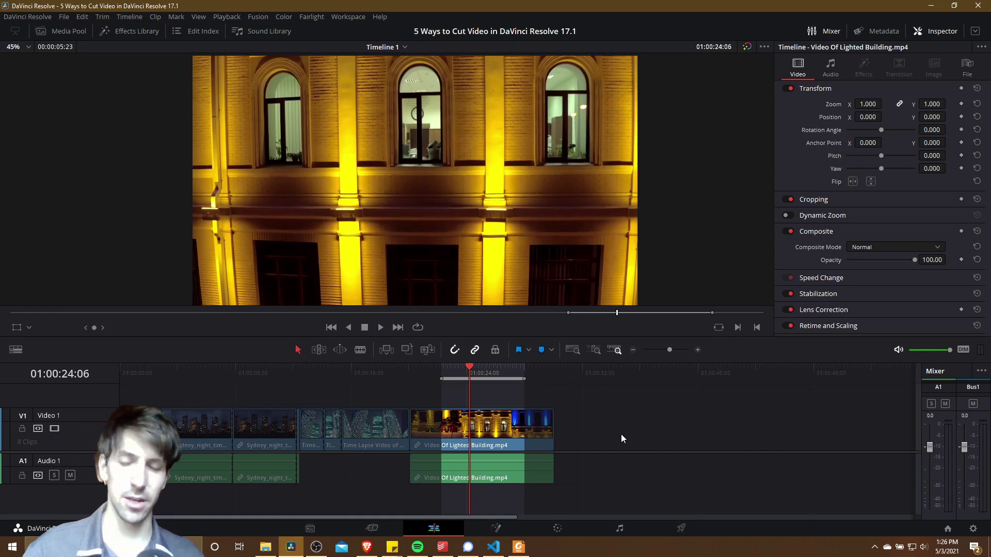
Try lifting and ripple-deleting the Lighted Building clip's marked range, undoing each to keep it whole.
{"action": "key", "text": "BackSpace"}
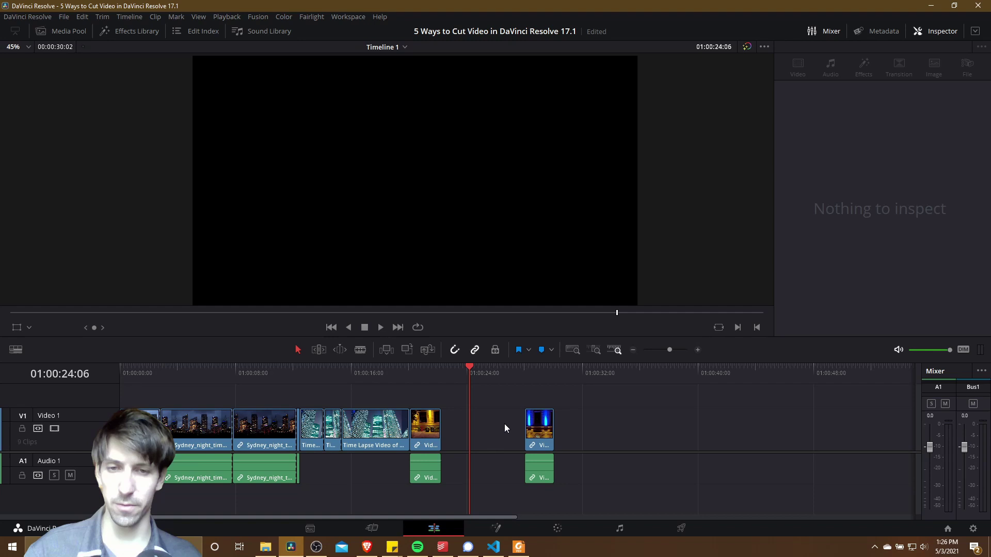
{"action": "key", "text": "ctrl+z"}
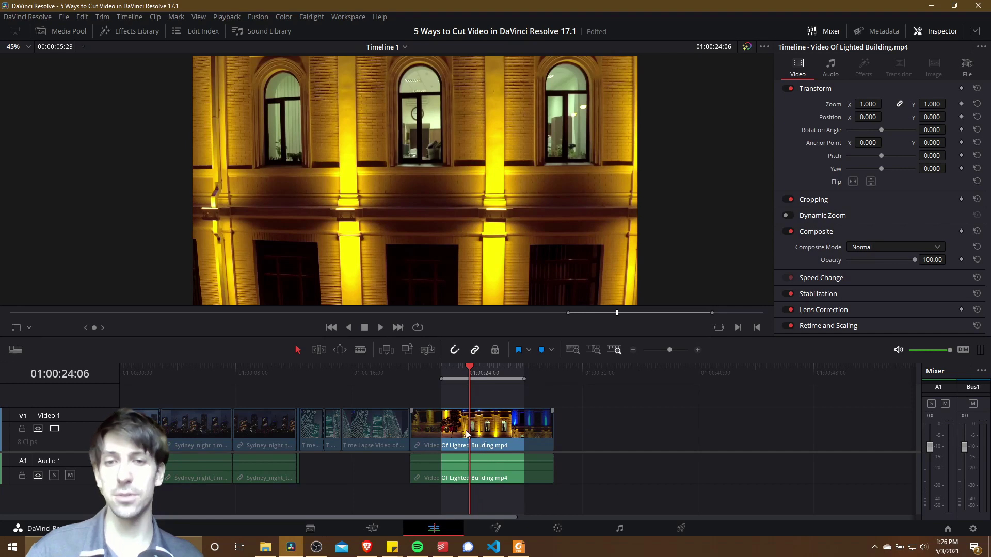
{"action": "key", "text": "BackSpace"}
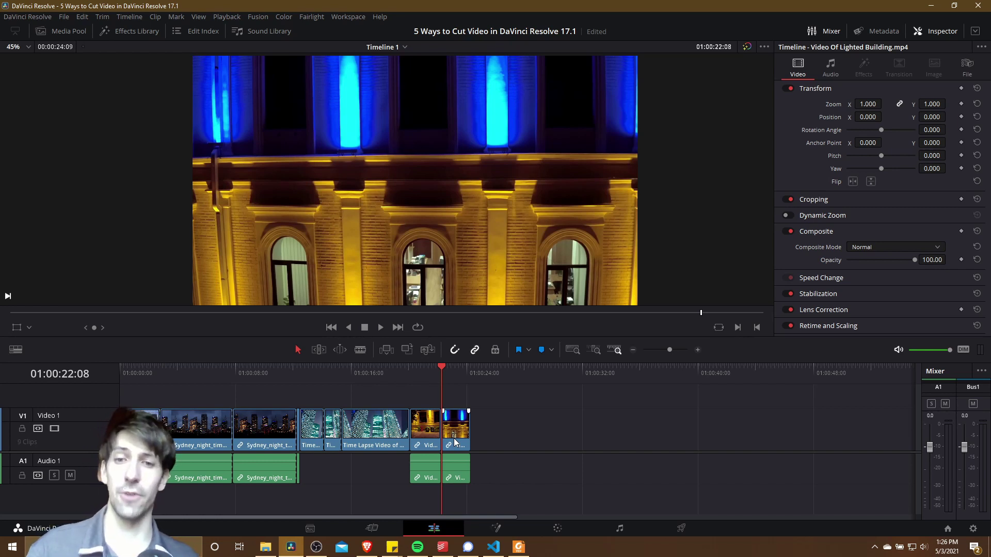
{"action": "left_click_drag", "start_coordinate": [454, 438], "coordinate": [536, 438]}
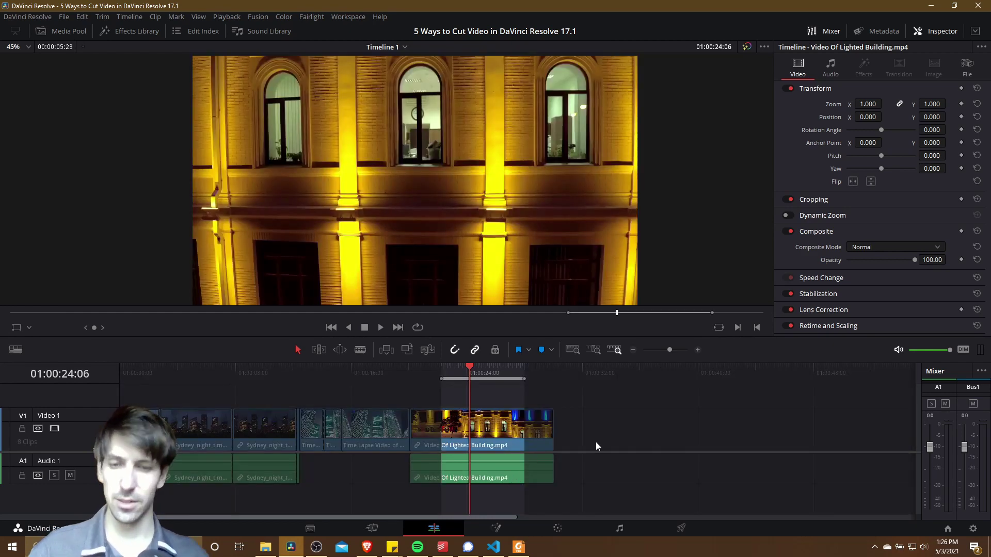
{"action": "left_click", "coordinate": [490, 430]}
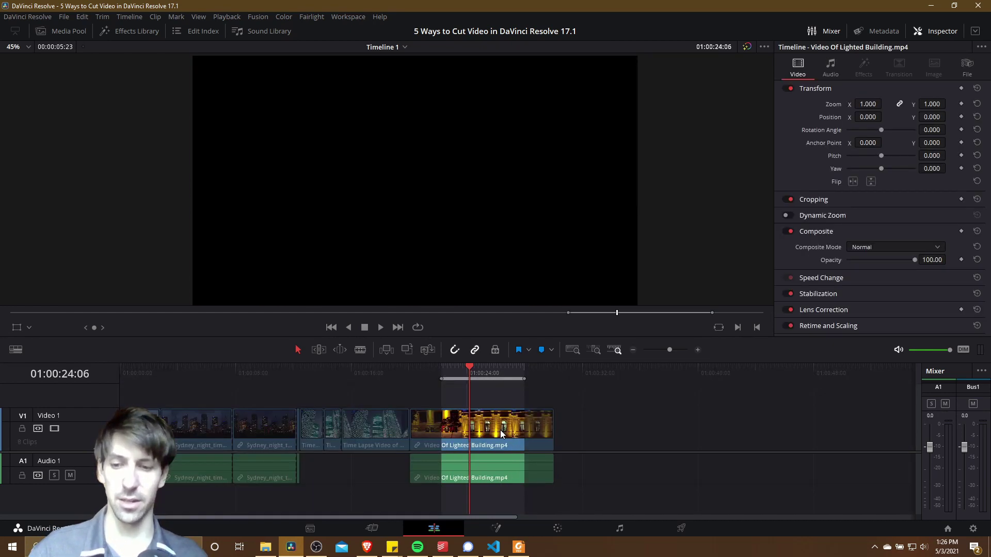
{"action": "key", "text": "BackSpace"}
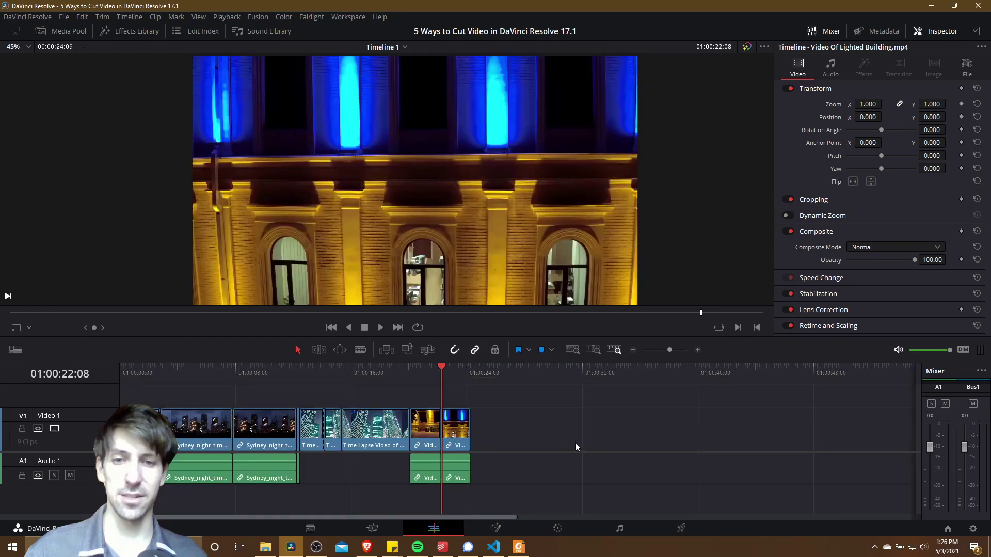
{"action": "key", "text": "ctrl+z"}
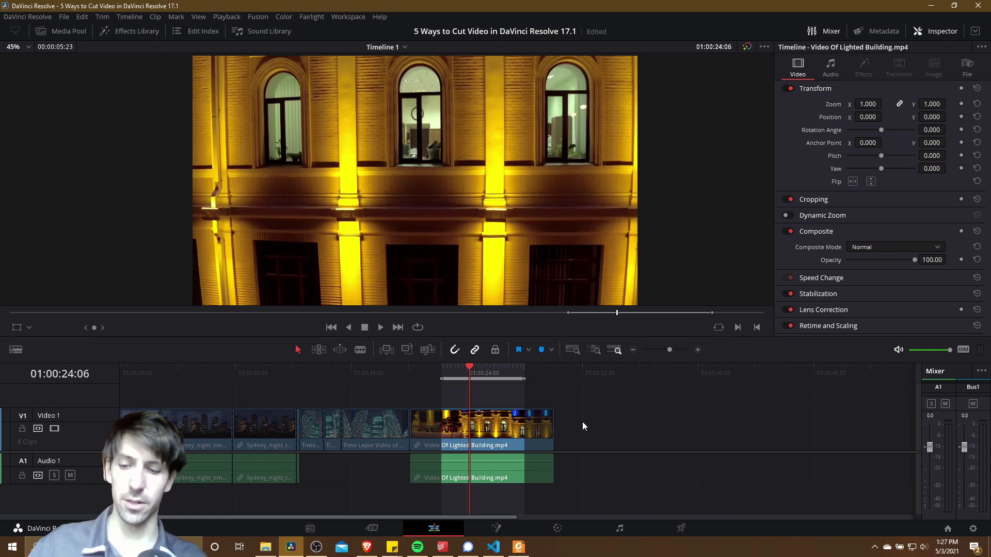
Delete the marked range, paste the Lighted Building clip near 01:00:35, then undo it.
{"action": "key", "text": "Delete"}
{"action": "left_click", "coordinate": [631, 378]}
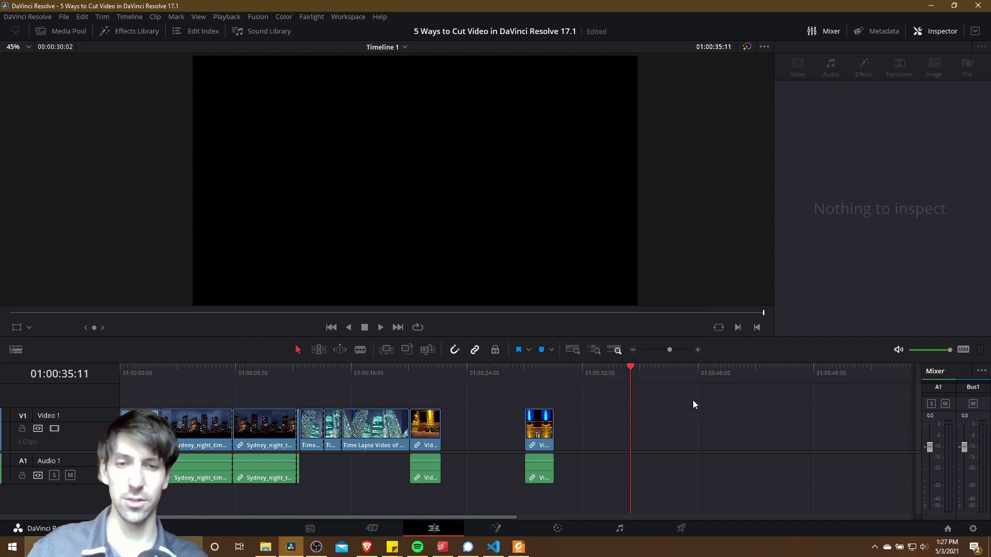
{"action": "key", "text": "ctrl+v"}
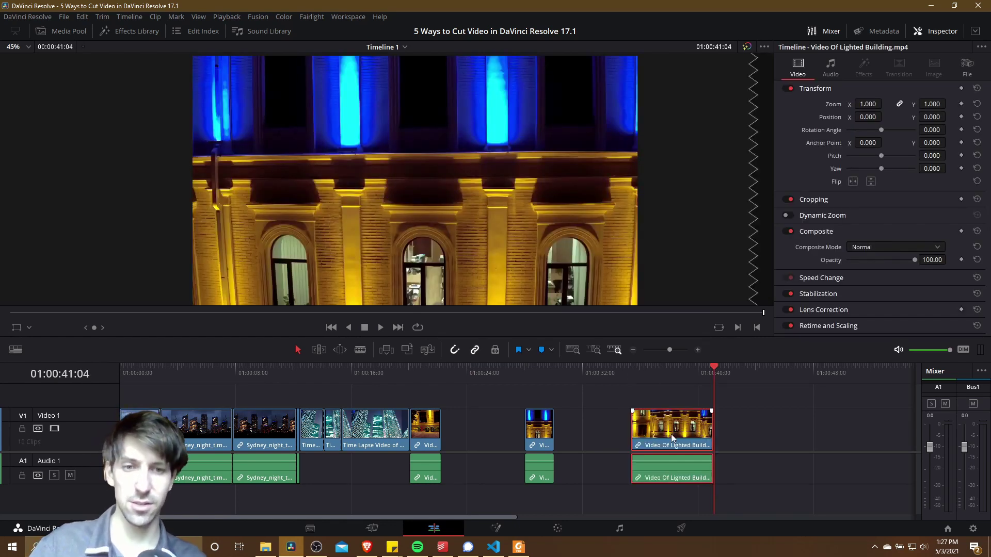
{"action": "left_click_drag", "start_coordinate": [471, 374], "coordinate": [444, 379]}
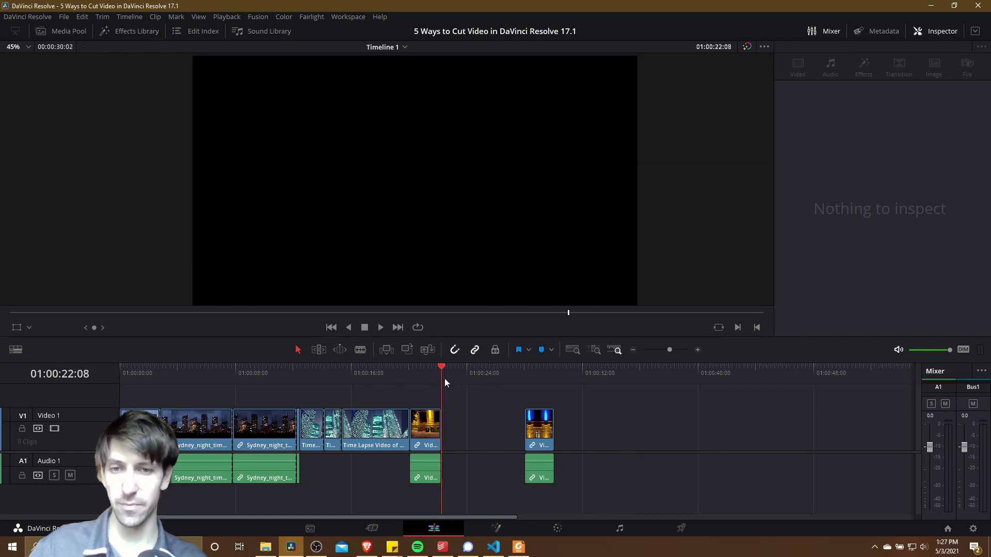
{"action": "key", "text": "ctrl+z"}
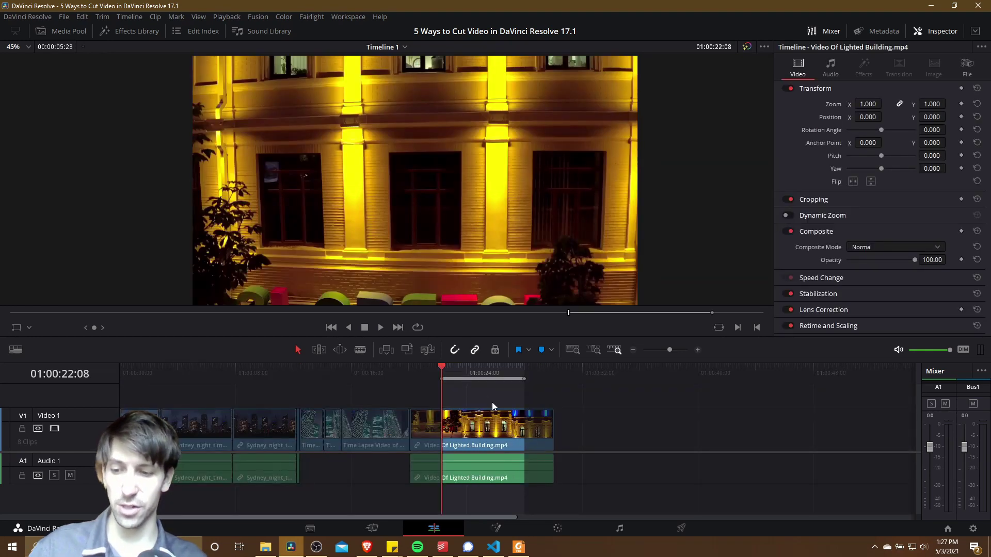
Ripple-delete the 00:00:05:23 marked range so the timeline closes up to 00:00:24:09.
{"action": "key", "text": "Delete"}
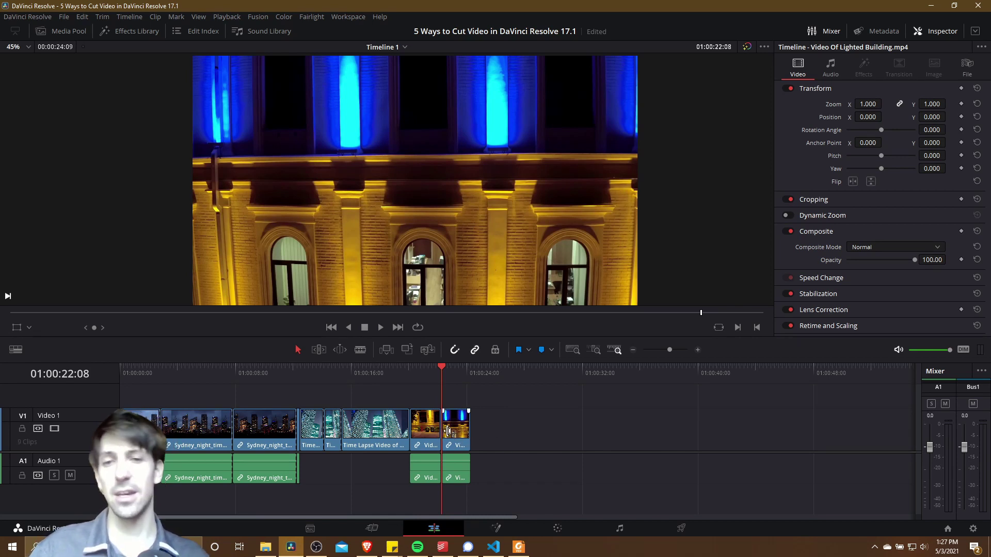
{"action": "left_click", "coordinate": [526, 375]}
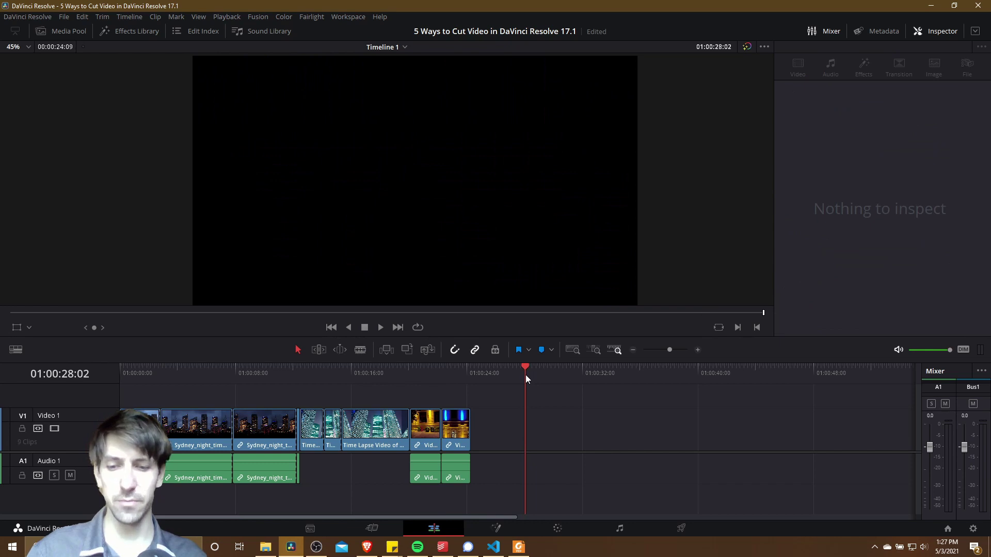
{"action": "key", "text": "ctrl+v"}
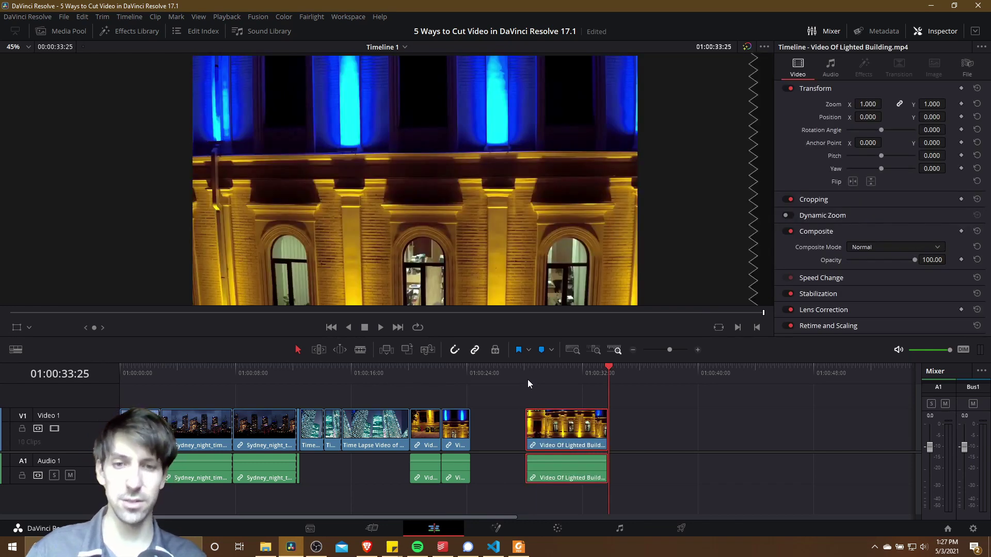
{"action": "key", "text": "ctrl+z"}
{"action": "key", "text": "ctrl+z"}
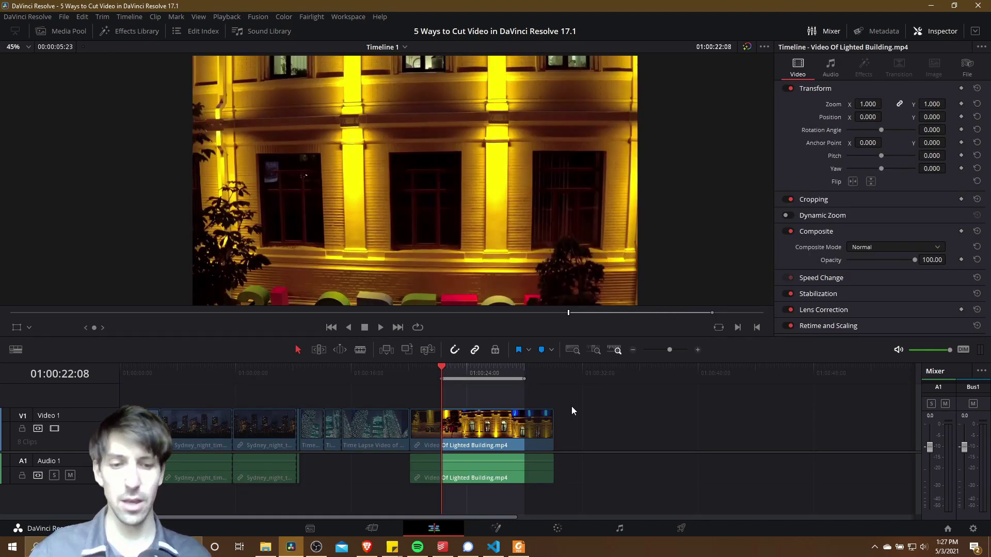
{"action": "key", "text": "Delete"}
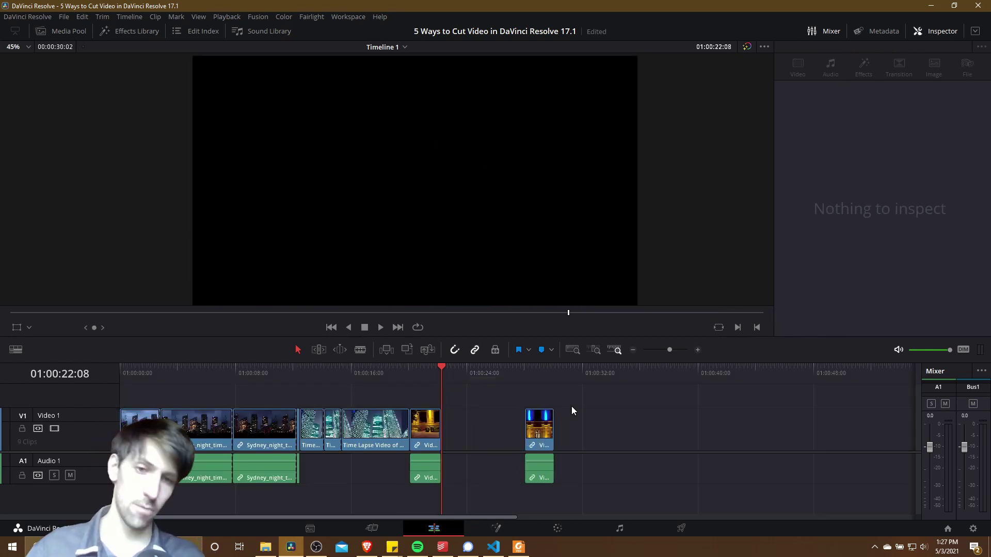
{"action": "key", "text": "ctrl+z"}
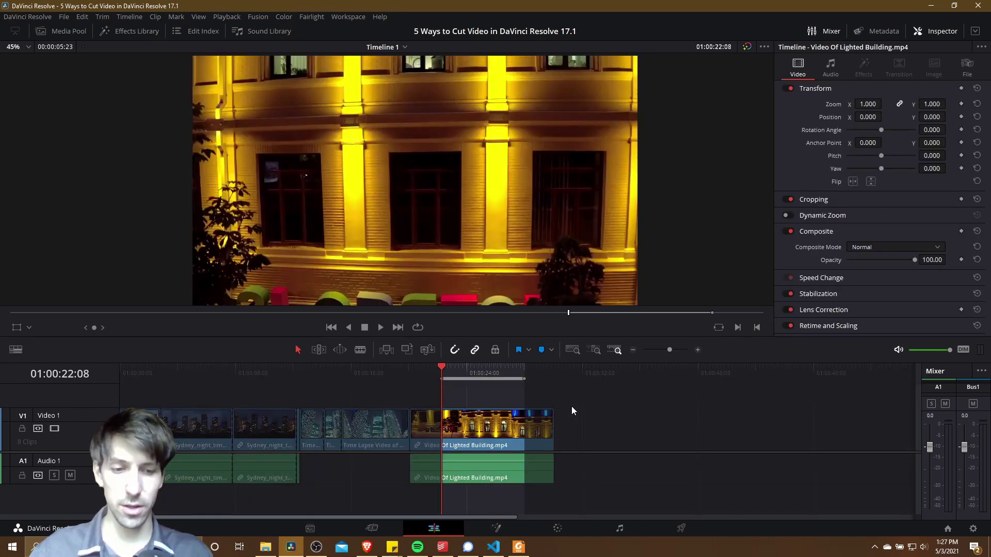
{"action": "key", "text": "Delete"}
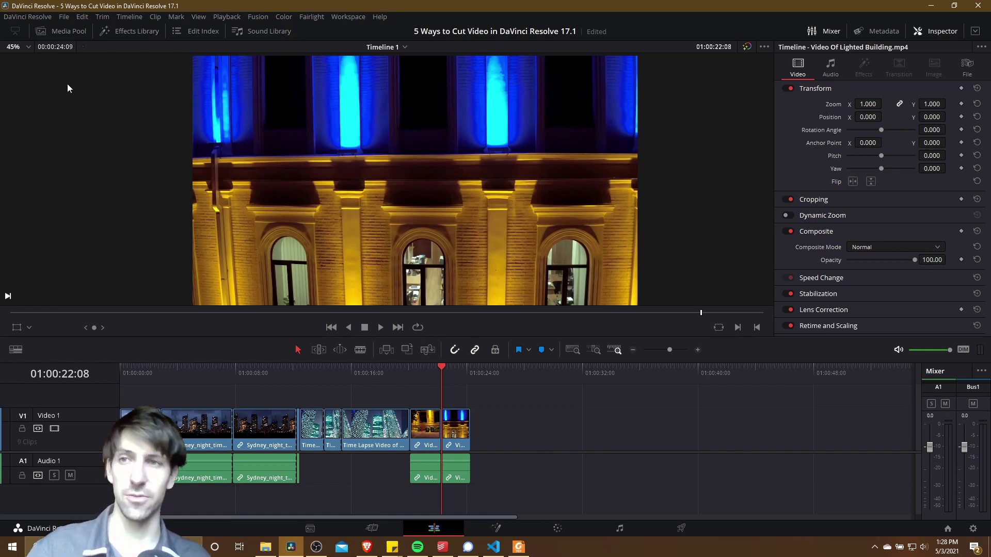
Load Sydney_night_timelapse as the source and mark an in point and an out point.
{"action": "left_click", "coordinate": [45, 34]}
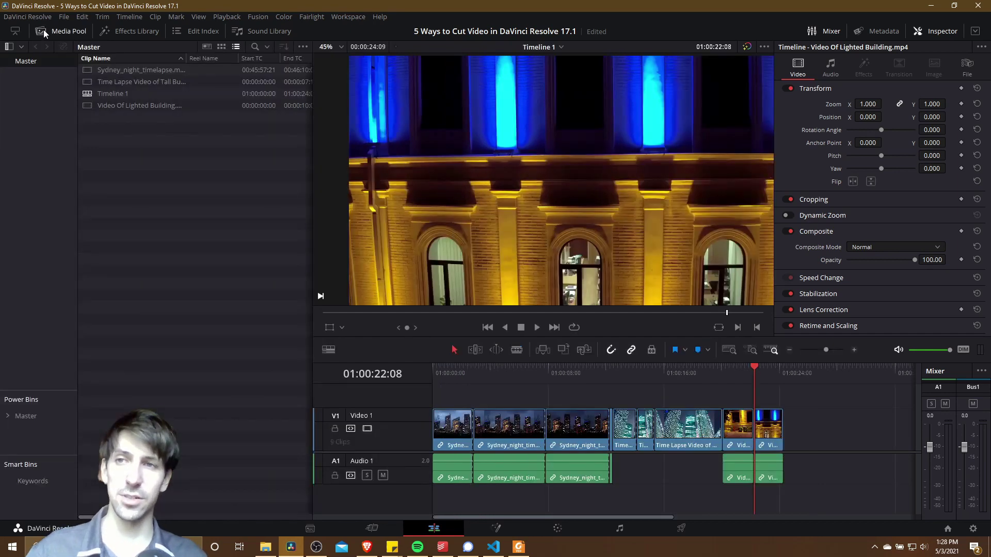
{"action": "double_click", "coordinate": [141, 70]}
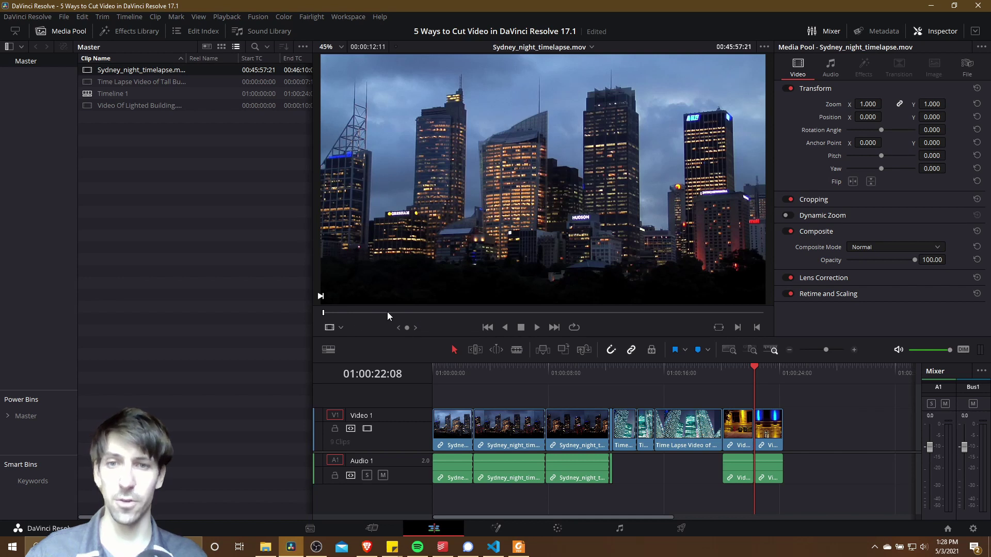
{"action": "left_click_drag", "start_coordinate": [390, 313], "coordinate": [427, 319]}
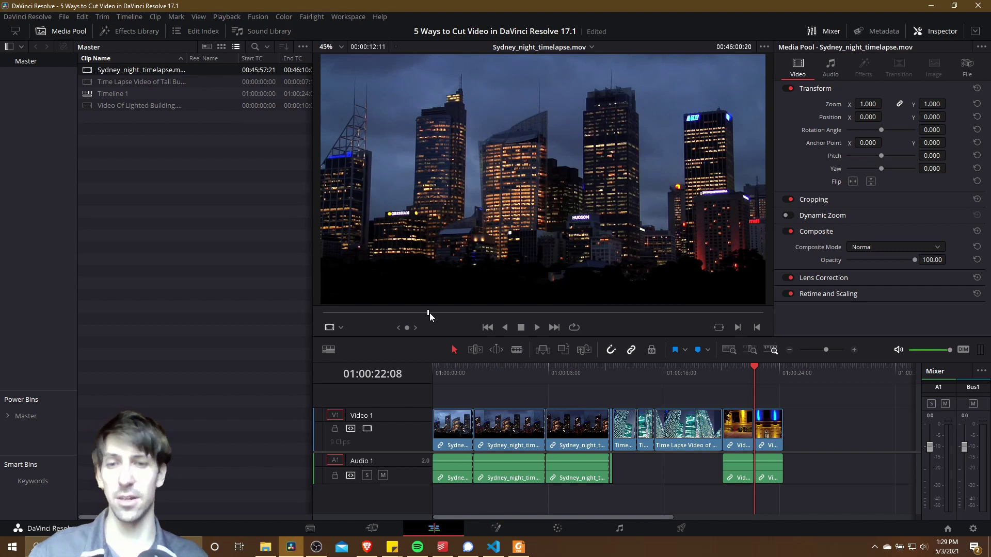
{"action": "key", "text": "i"}
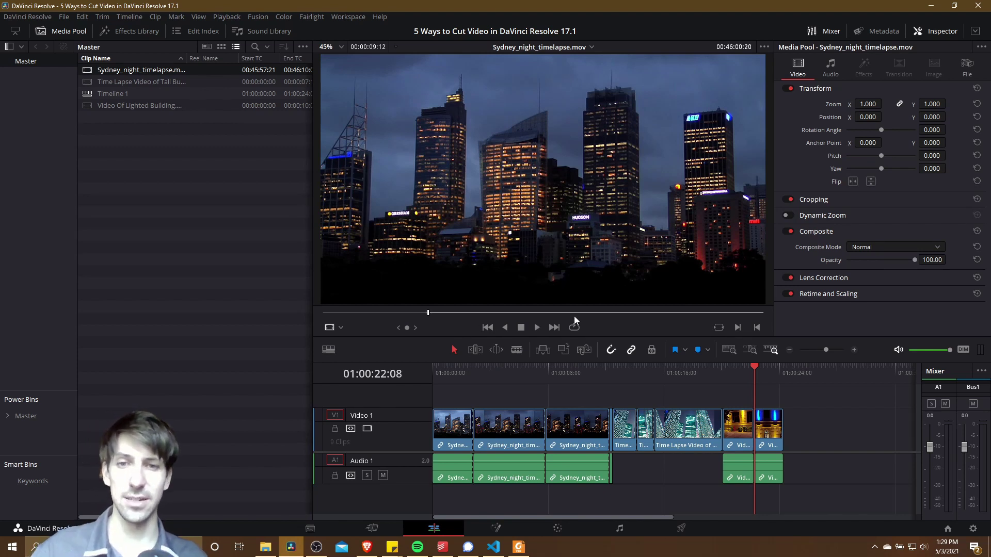
{"action": "left_click", "coordinate": [571, 312]}
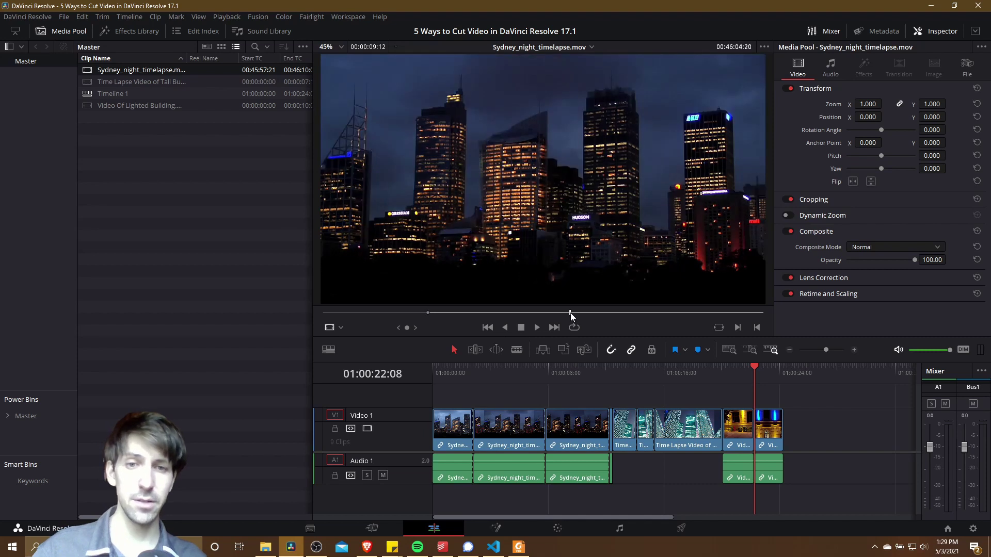
{"action": "key", "text": "o"}
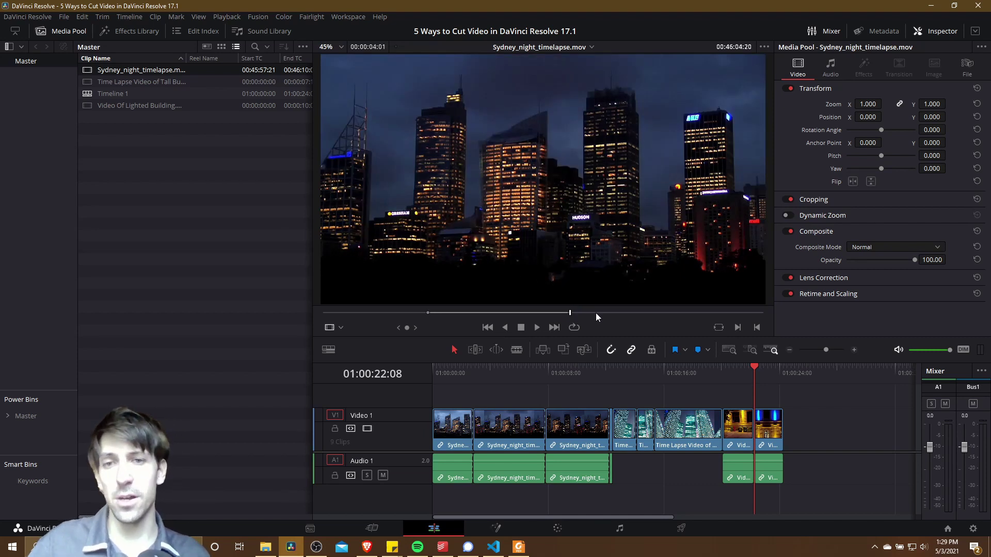
Clear the in point and set a new one three seconds before the out point.
{"action": "left_click", "coordinate": [176, 16]}
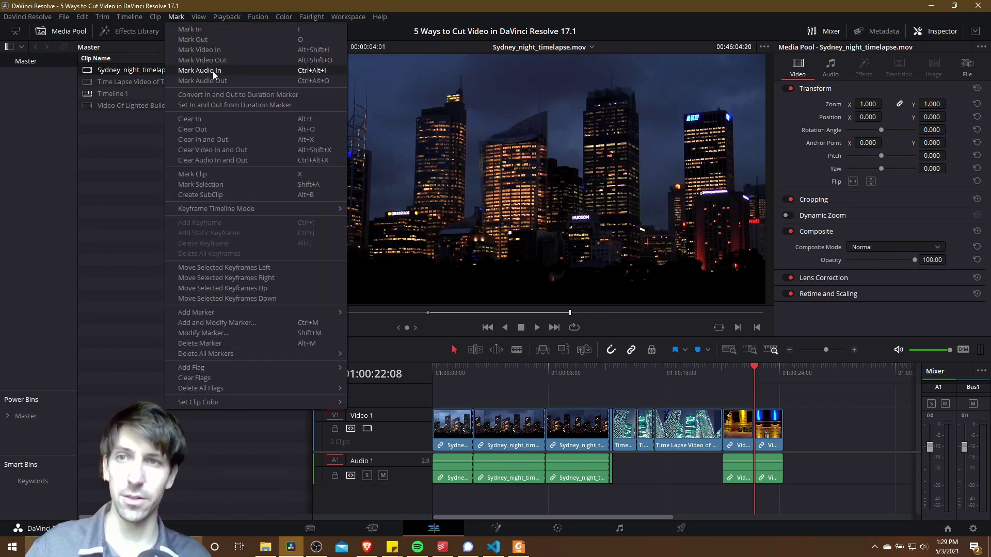
{"action": "left_click", "coordinate": [223, 118]}
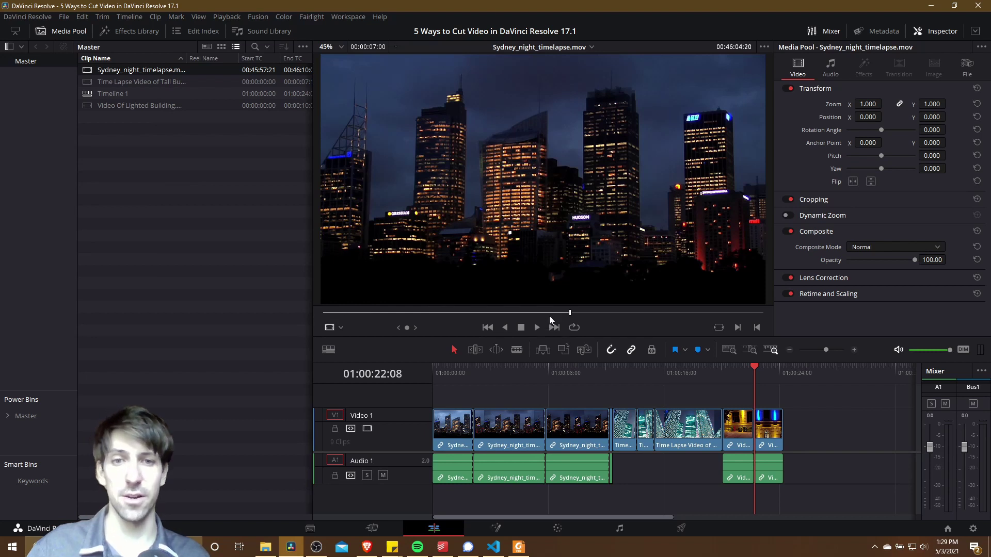
{"action": "left_click_drag", "start_coordinate": [512, 312], "coordinate": [466, 311]}
{"action": "key", "text": "i"}
{"action": "mouse_move", "coordinate": [525, 299]}
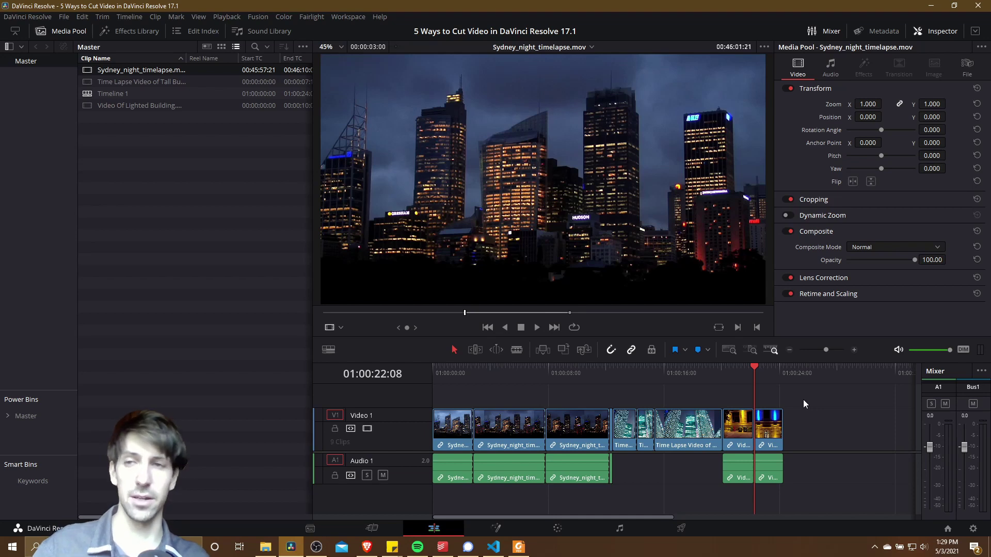
Place the marked Sydney range at the end of V1 on Timeline 1.
{"action": "left_click_drag", "start_coordinate": [147, 73], "coordinate": [837, 435]}
{"action": "scroll", "coordinate": [871, 410], "scroll_direction": "right", "scroll_amount": 1}
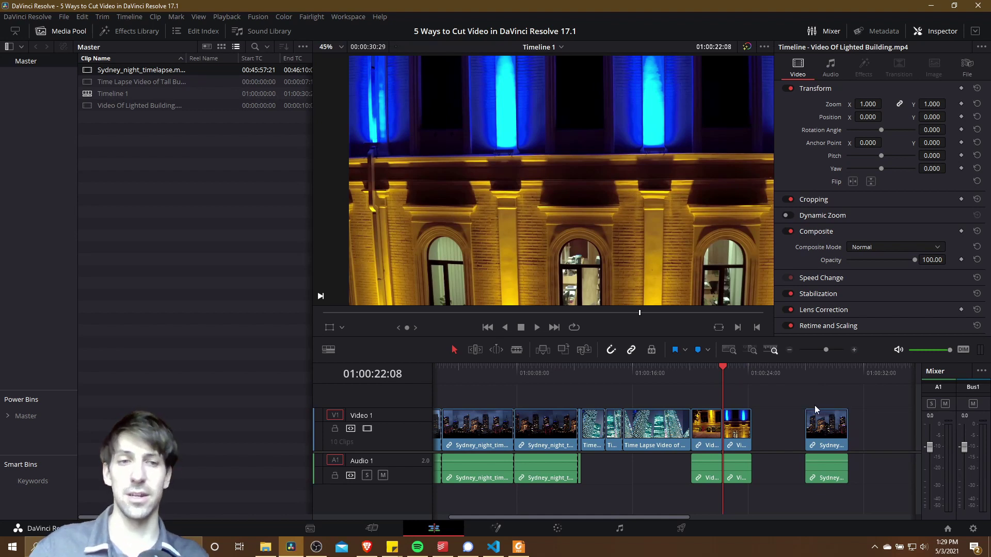
{"action": "scroll", "coordinate": [799, 408], "scroll_direction": "left", "scroll_amount": 1}
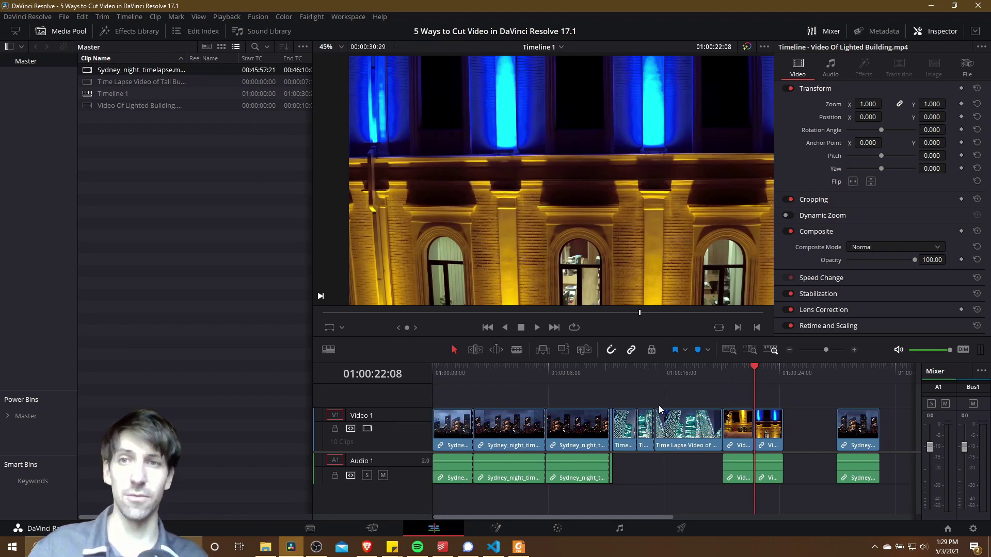
{"action": "scroll", "coordinate": [748, 384], "scroll_direction": "right", "scroll_amount": 5}
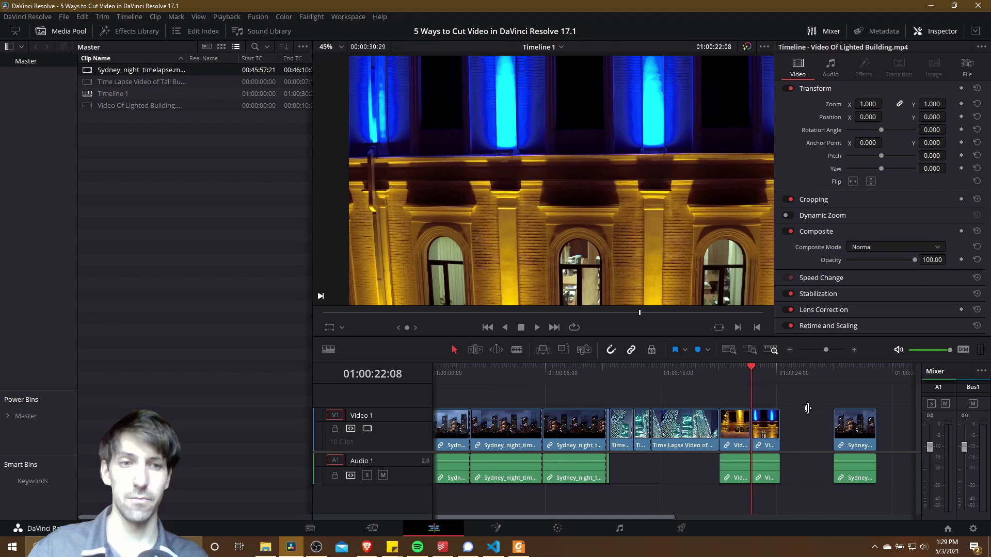
Play the new Sydney clip from its start and stop at 01:00:30:20.
{"action": "left_click", "coordinate": [702, 389]}
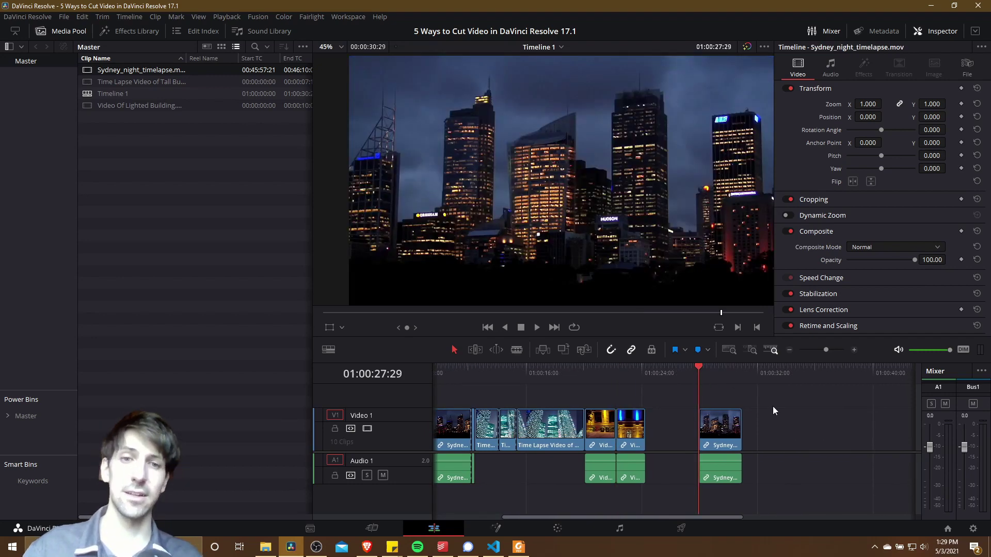
{"action": "key", "text": "space"}
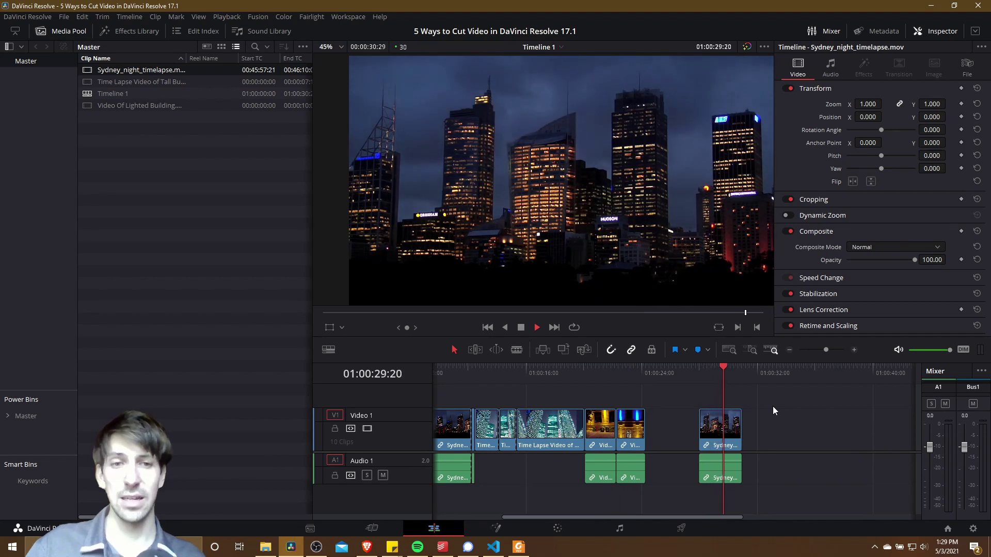
{"action": "key", "text": "space"}
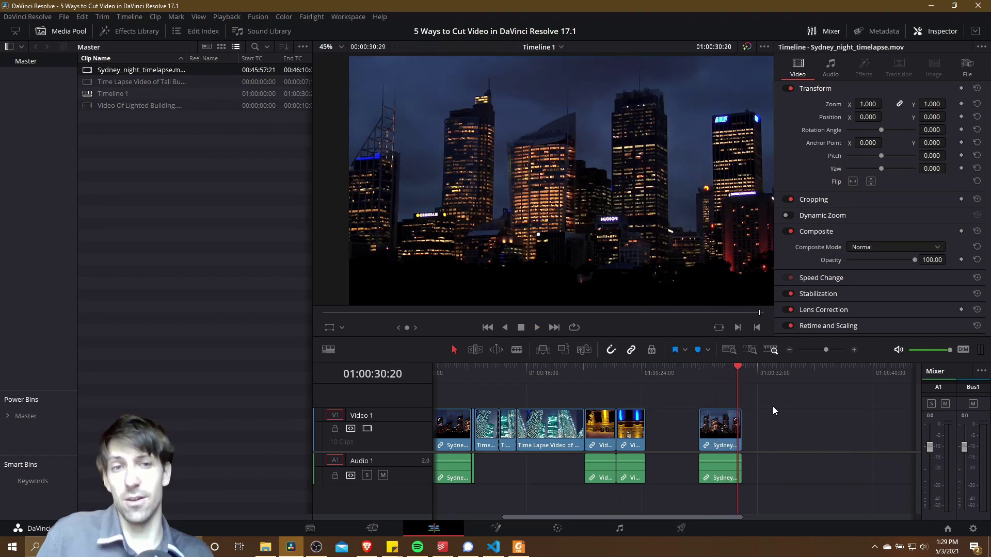
{"action": "key", "text": "ctrl+b"}
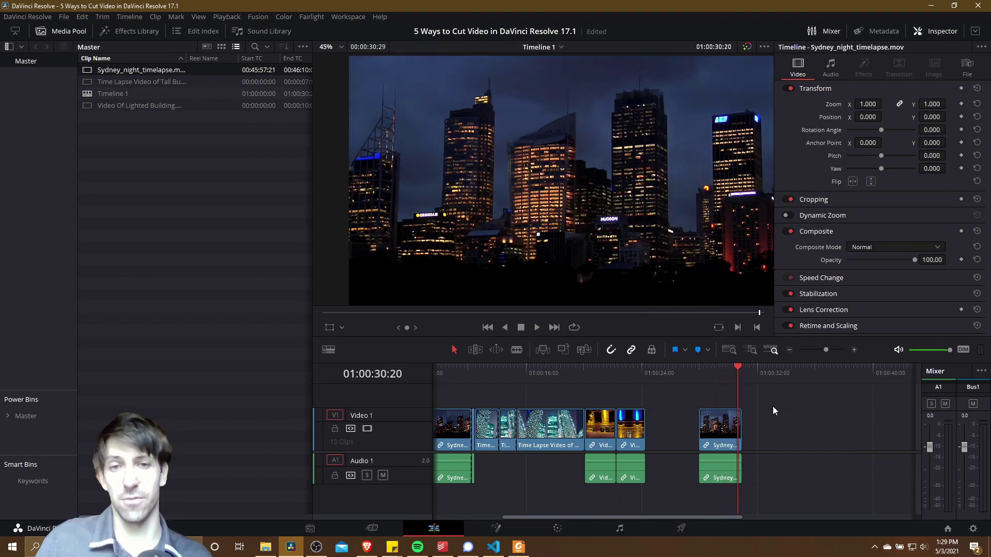